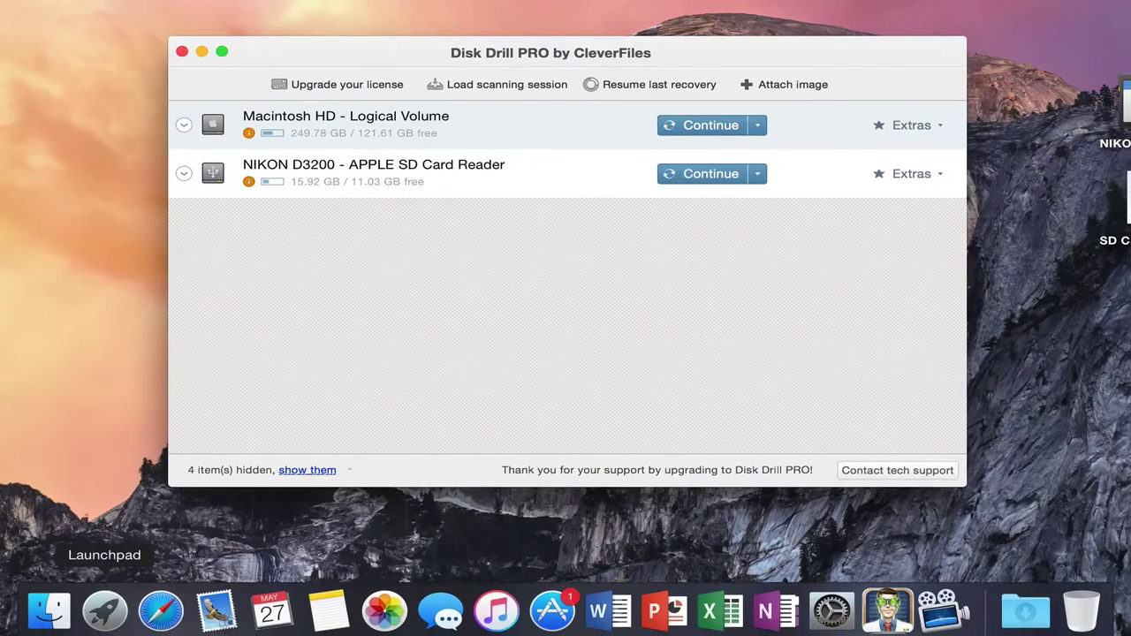
# Step: Scroll Safari's Disk Drill features page, then go to pricing: BASIC free, PRO $89, Enterprise $399
pyautogui.click(160, 610)
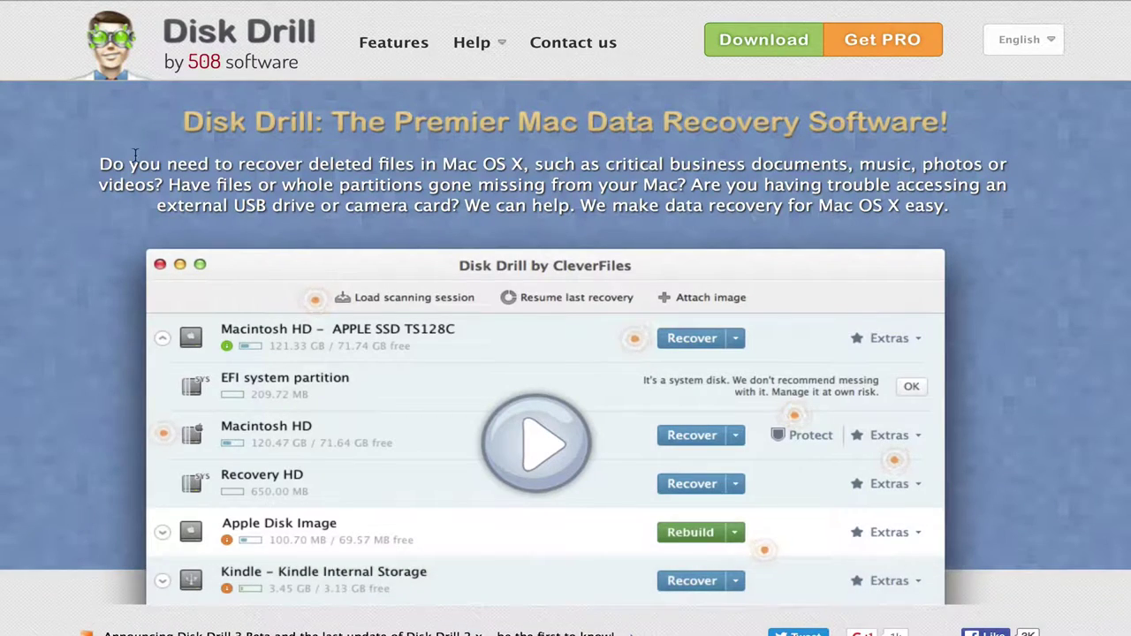
pyautogui.scroll(-8, 61, 285)
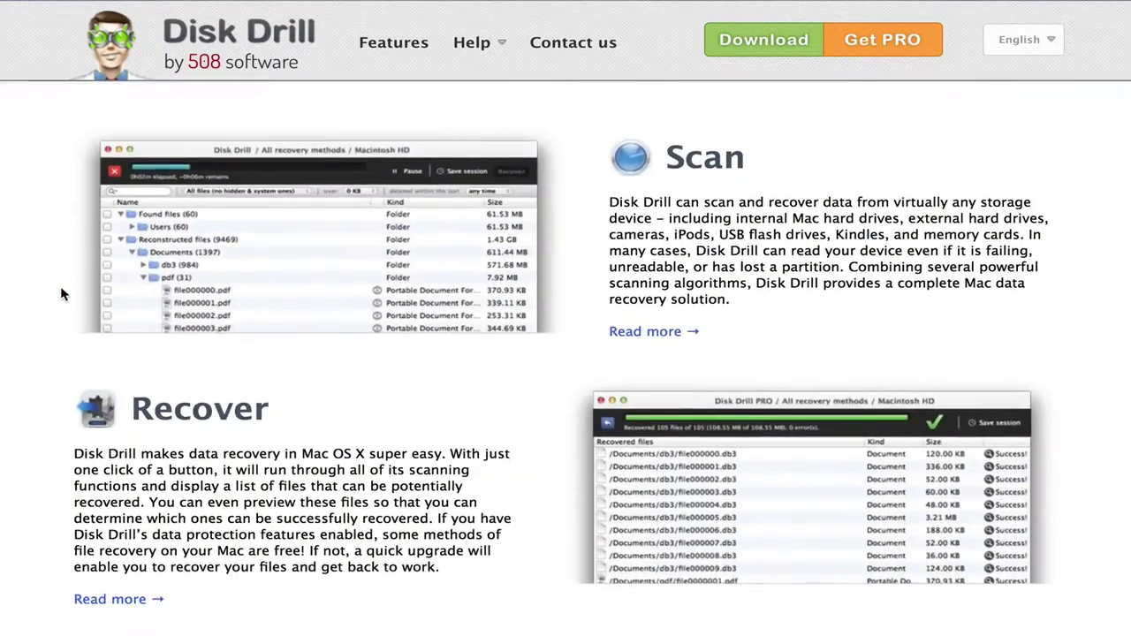
pyautogui.scroll(-5, 62, 294)
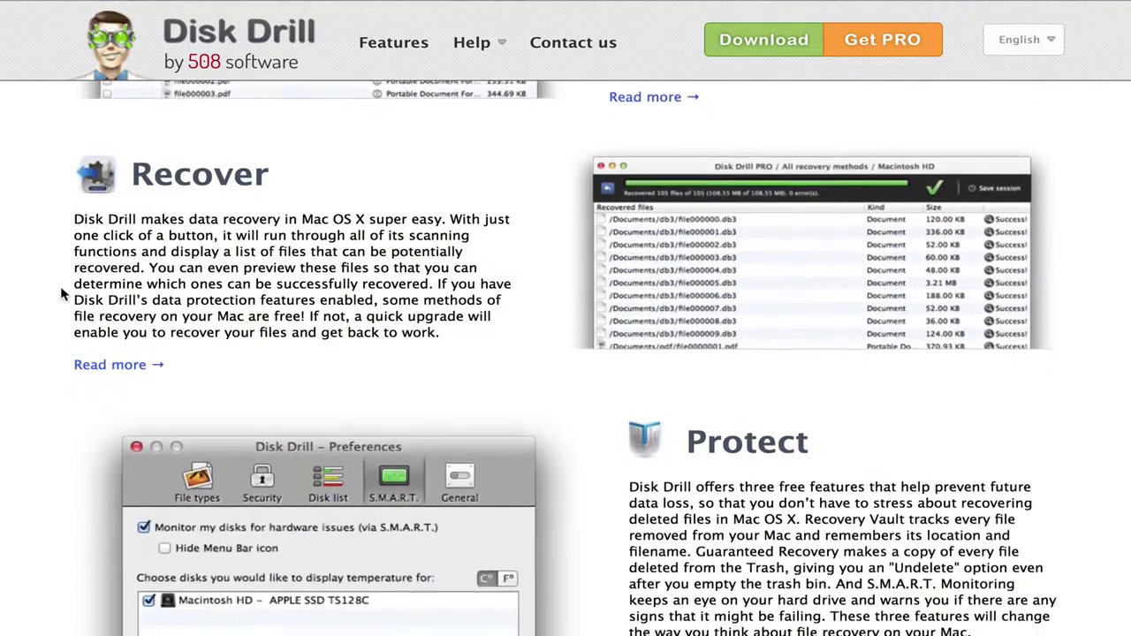
pyautogui.scroll(-8, 62, 294)
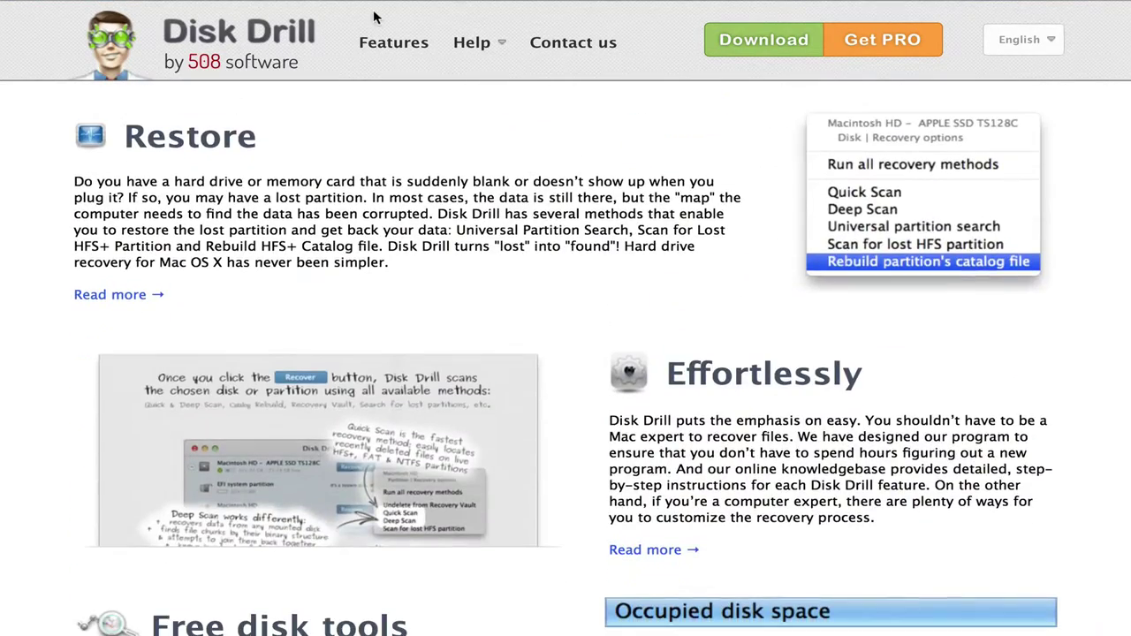
pyautogui.click(437, 2)
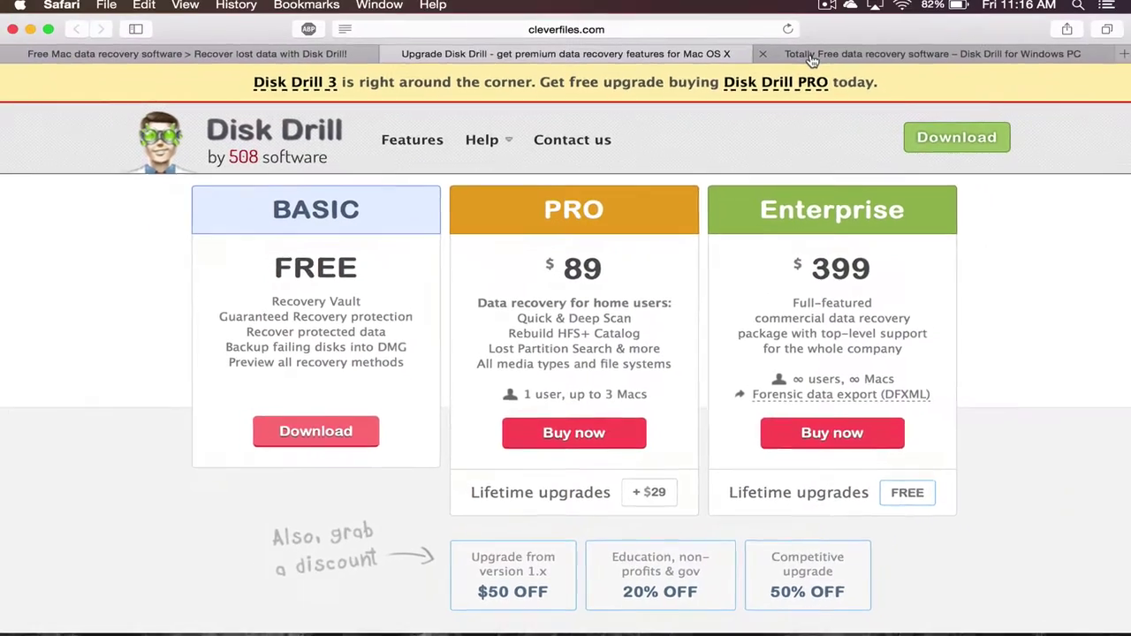
# Step: Switch to the Disk Drill for Windows tab and scroll back up that page
pyautogui.hotkey('ctrl', 'Tab')
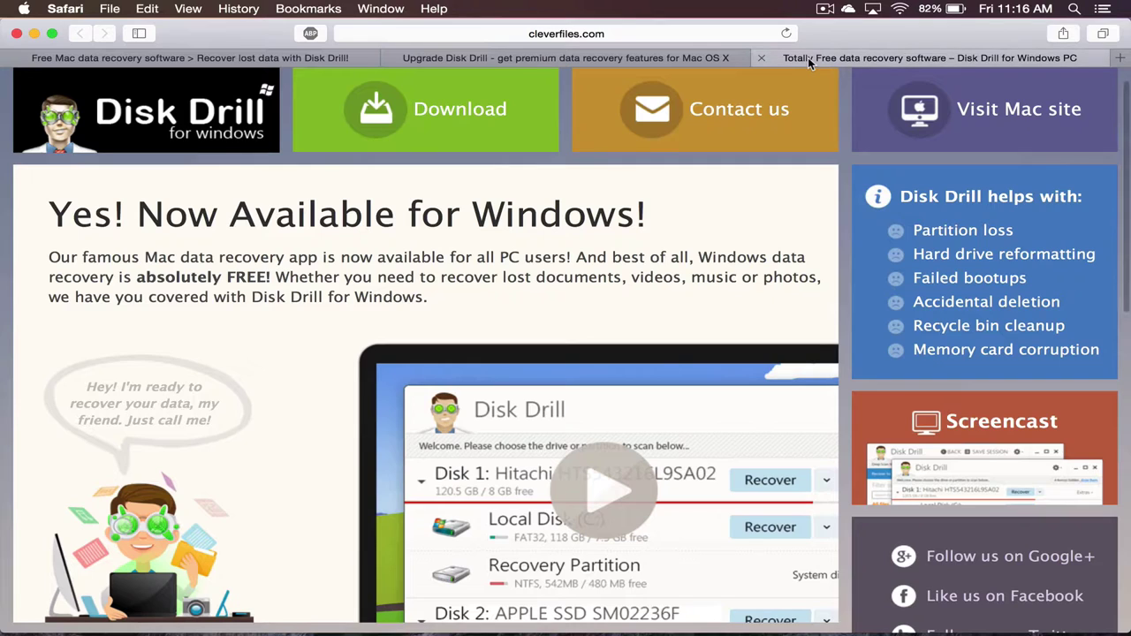
pyautogui.scroll(2, 624, 173)
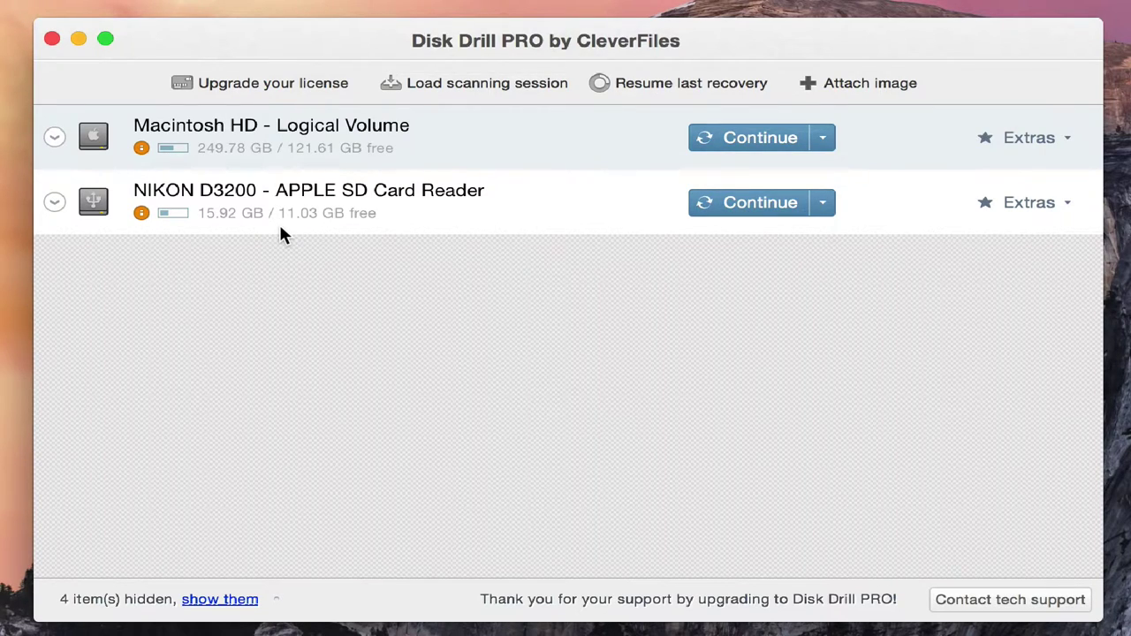
pyautogui.click(55, 137)
pyautogui.click(893, 205)
# Step: Open the NIKON D3200 scan results, dismiss Save session, and show all files including hidden and system
pyautogui.click(747, 205)
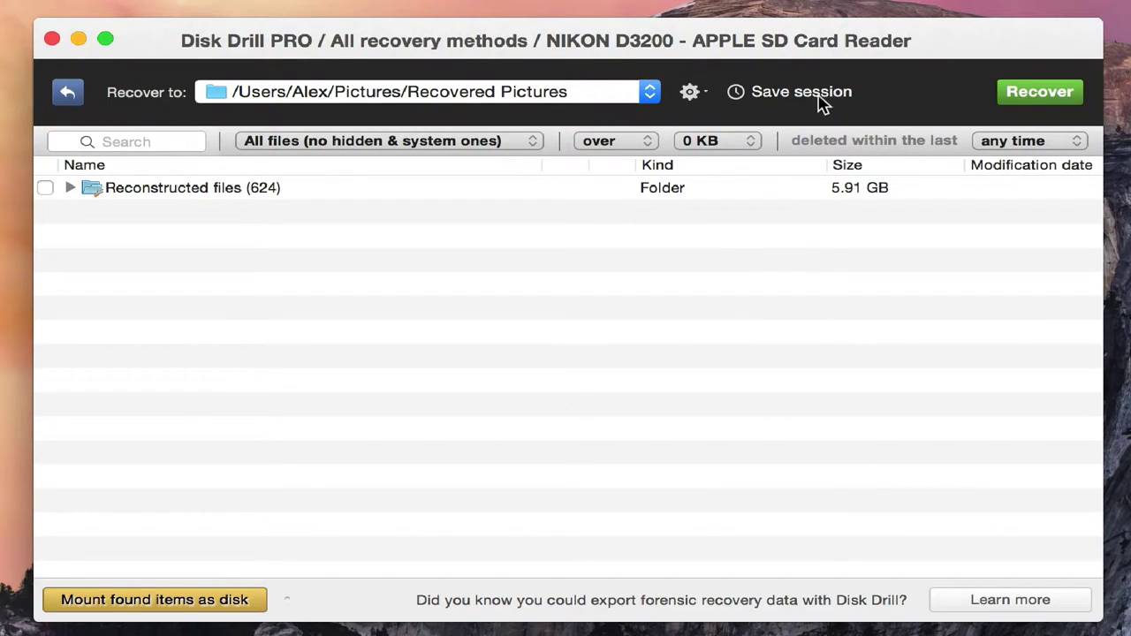
pyautogui.click(785, 96)
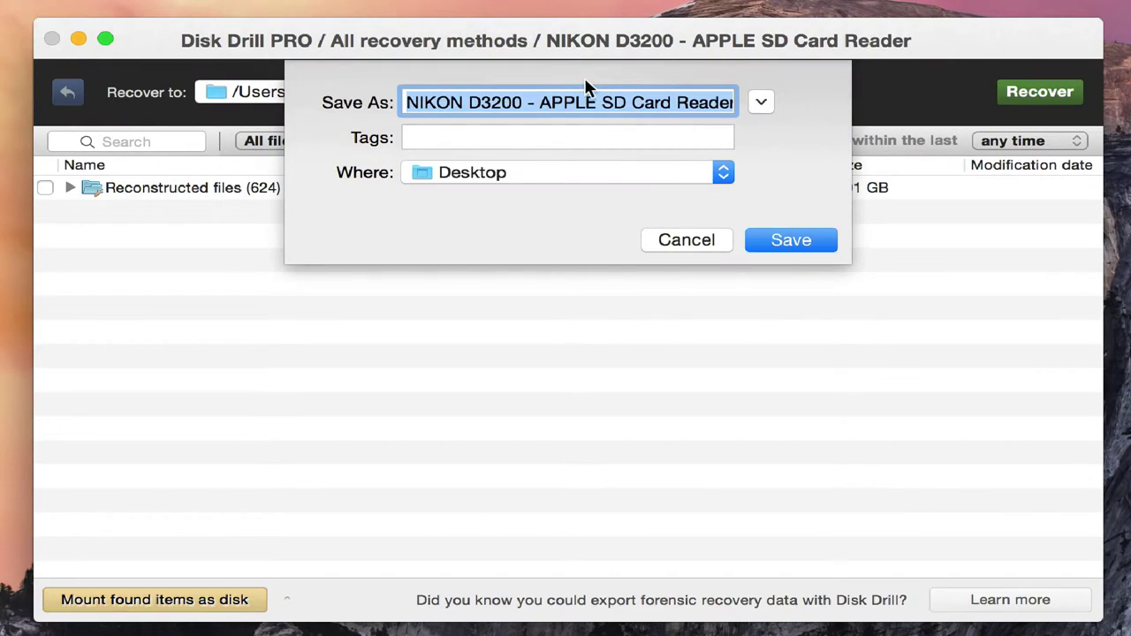
pyautogui.click(718, 235)
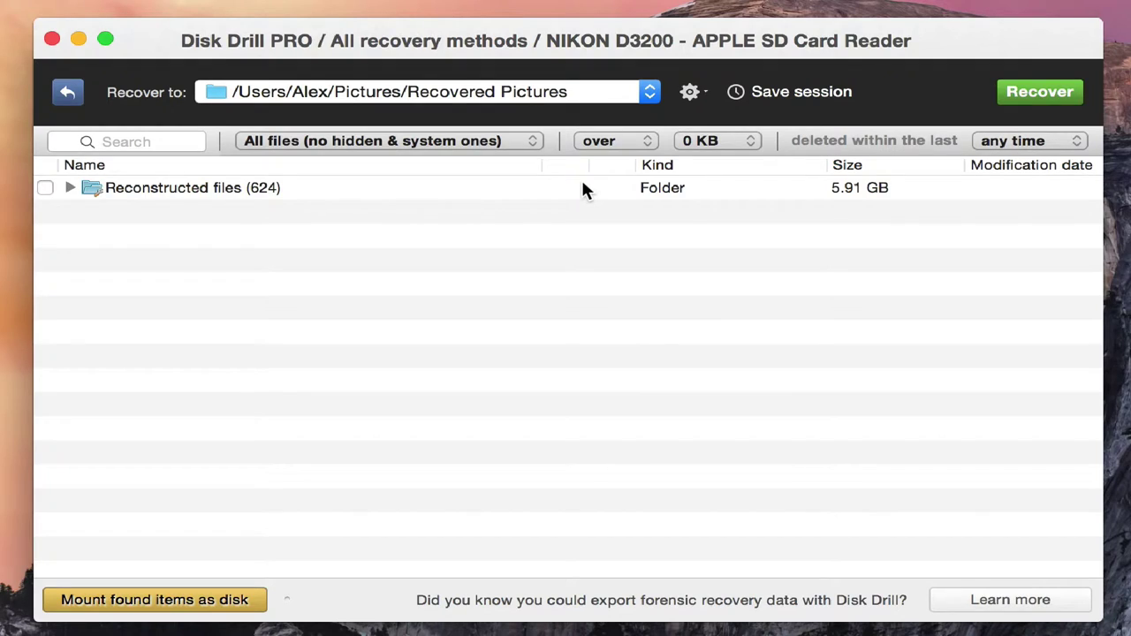
pyautogui.click(482, 146)
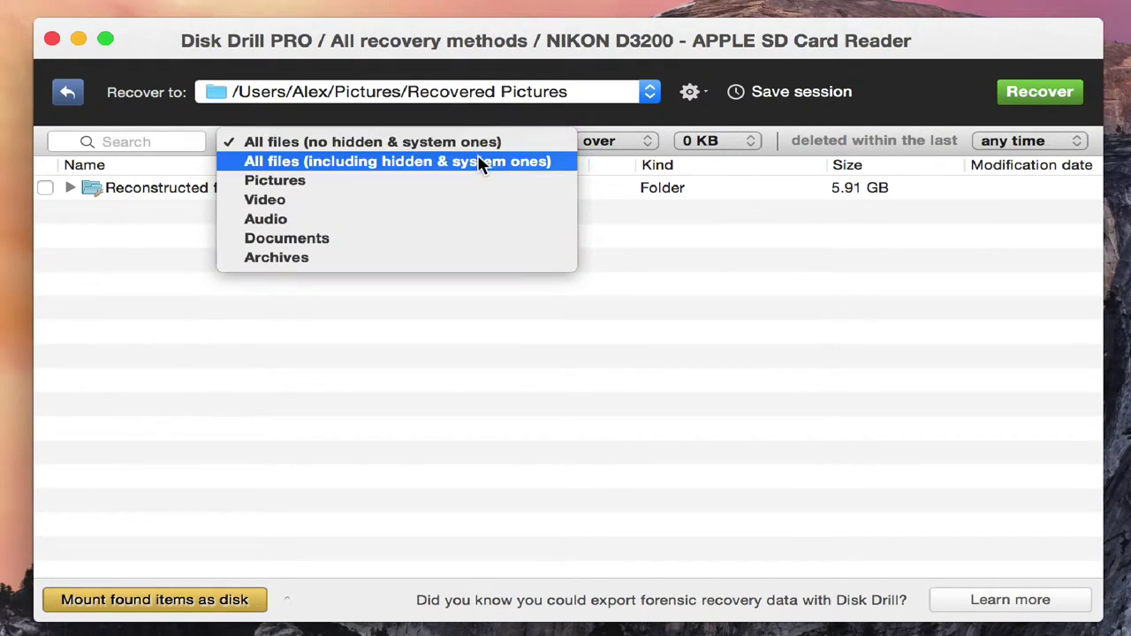
pyautogui.click(477, 162)
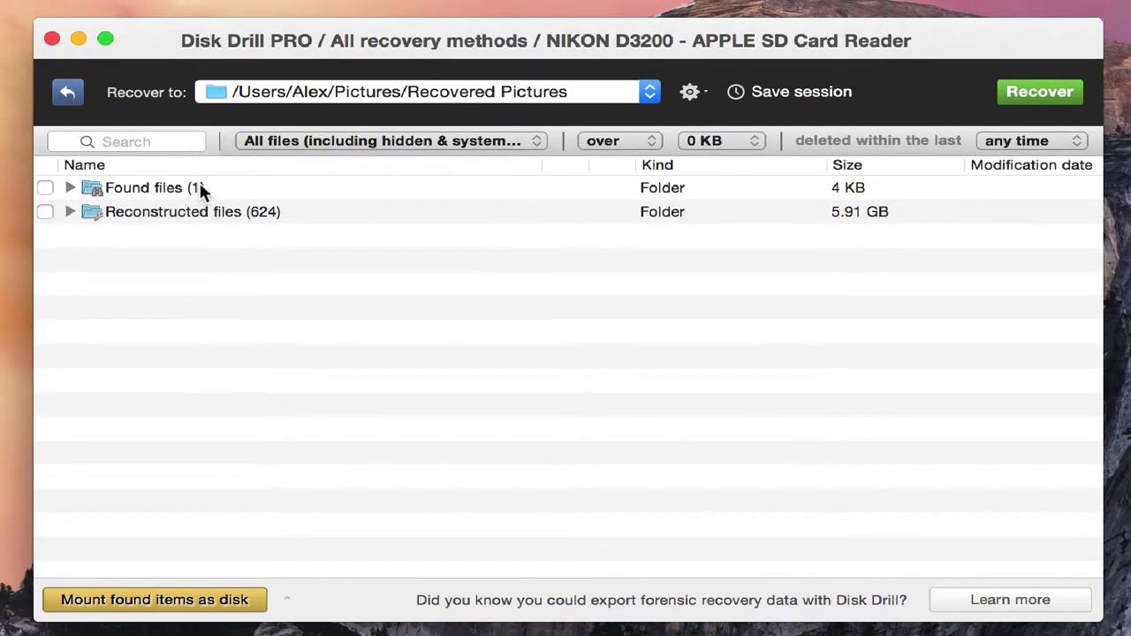
# Step: Create a new Desktop folder named 'Recovery' from the Recover to folder chooser
pyautogui.click(248, 102)
pyautogui.click(245, 100)
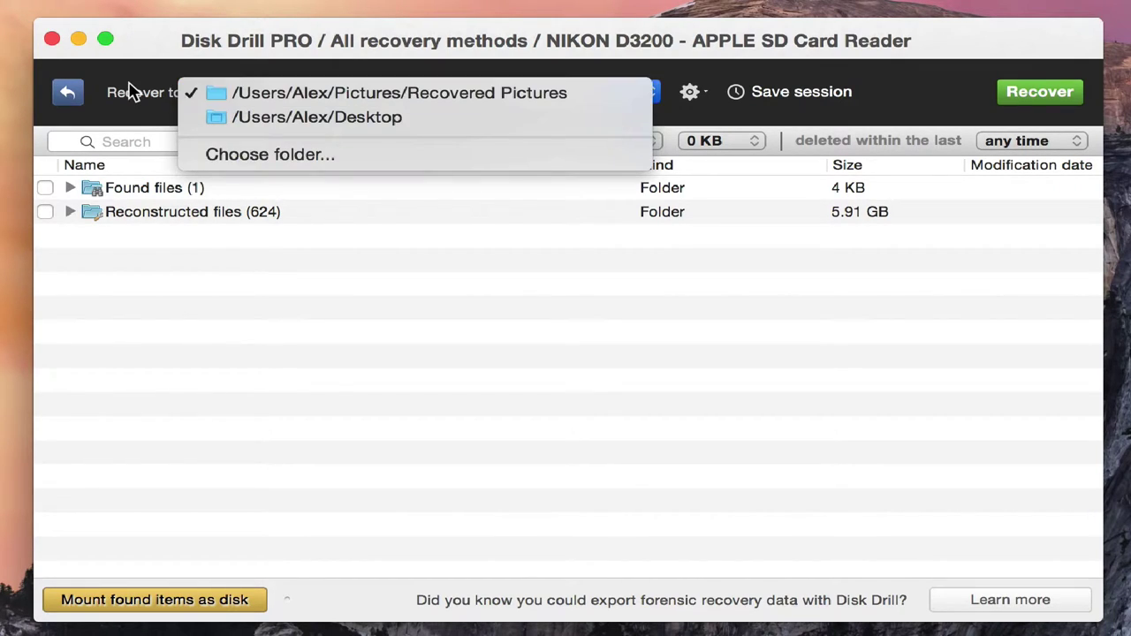
pyautogui.click(230, 101)
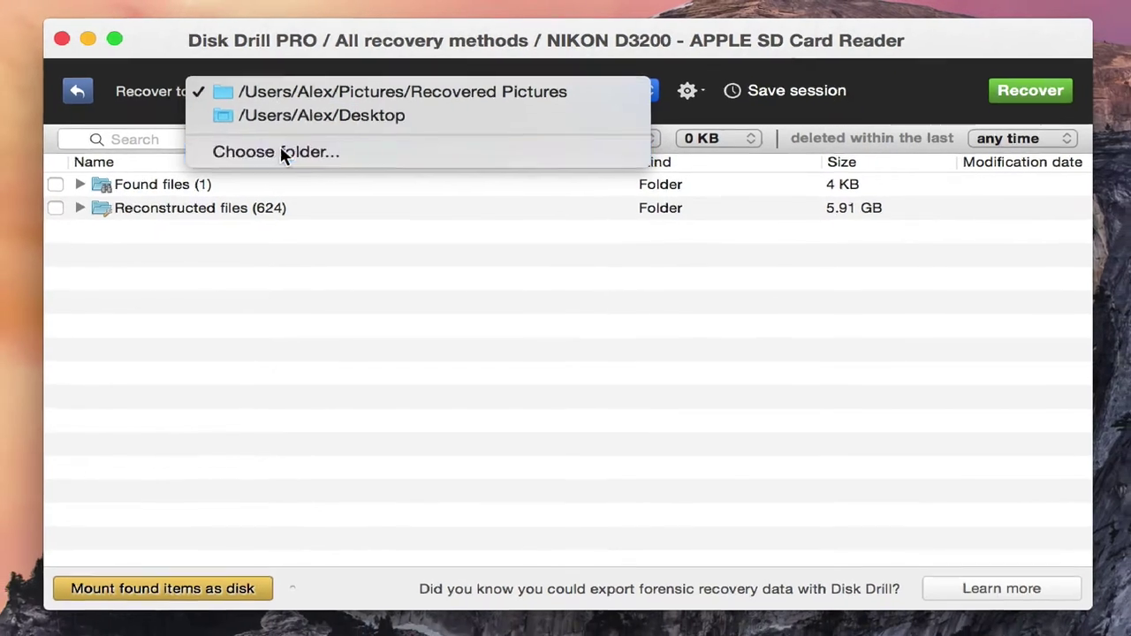
pyautogui.click(275, 155)
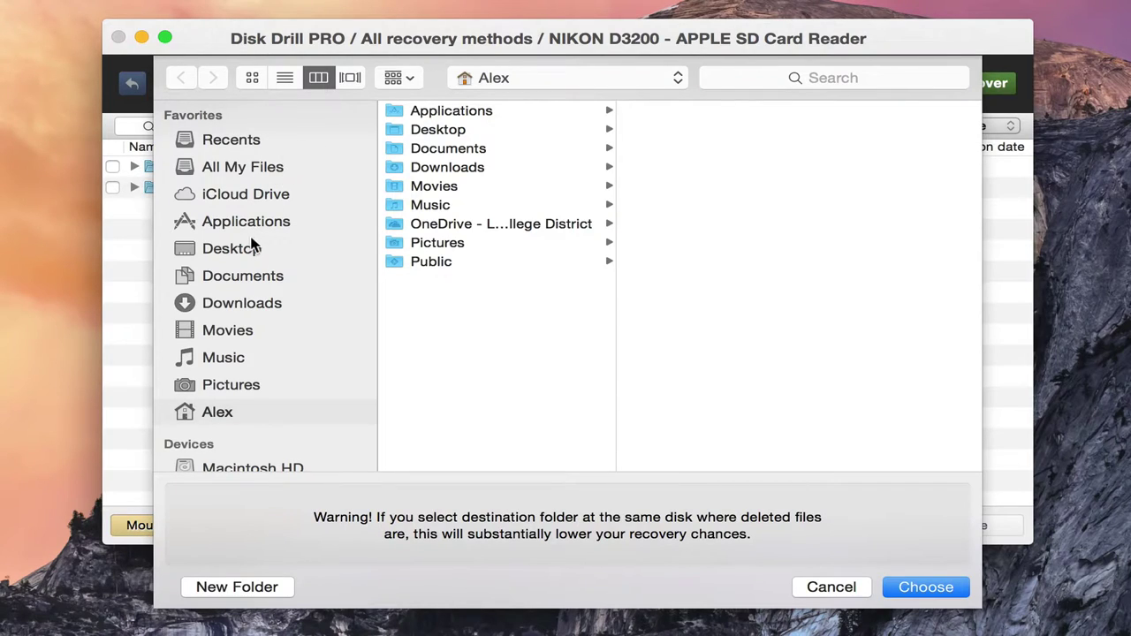
pyautogui.click(252, 248)
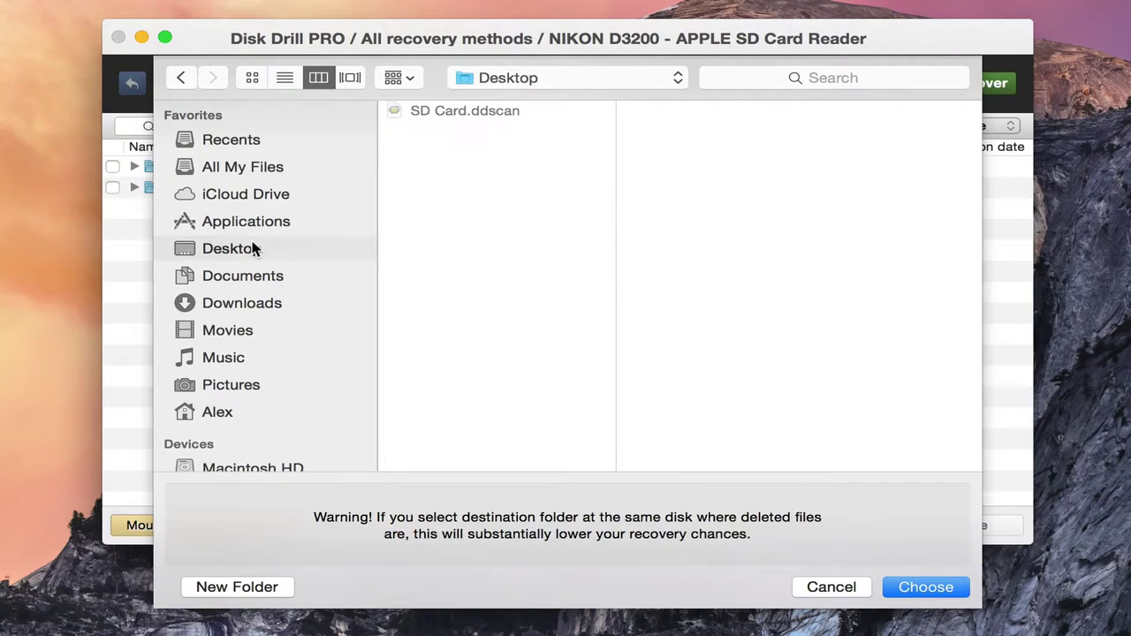
pyautogui.click(235, 587)
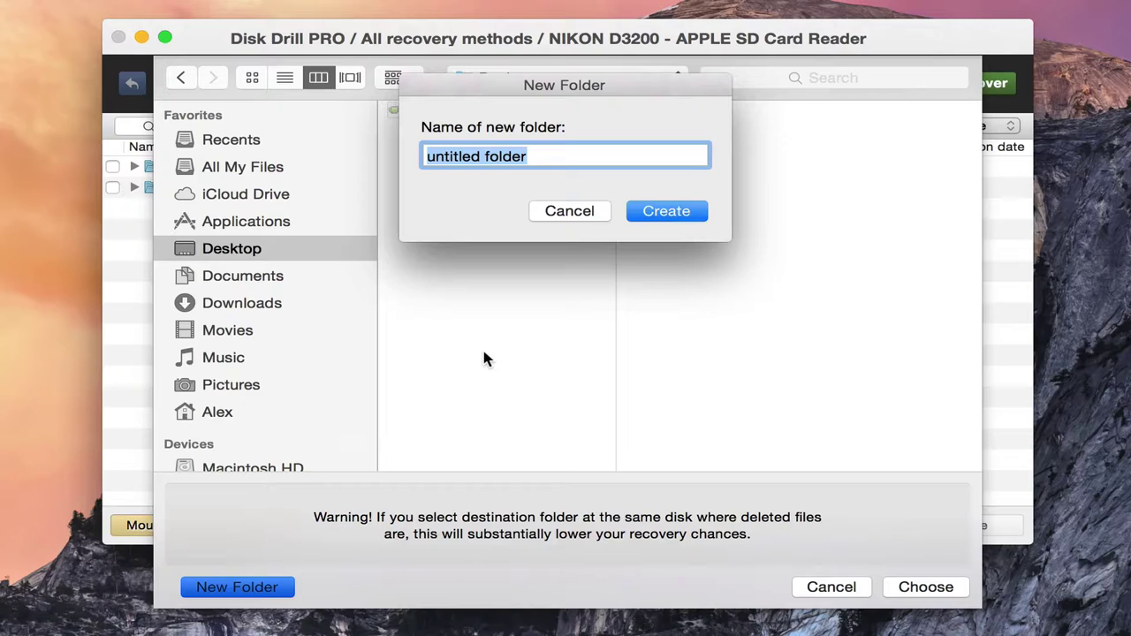
pyautogui.write('Recovdr')
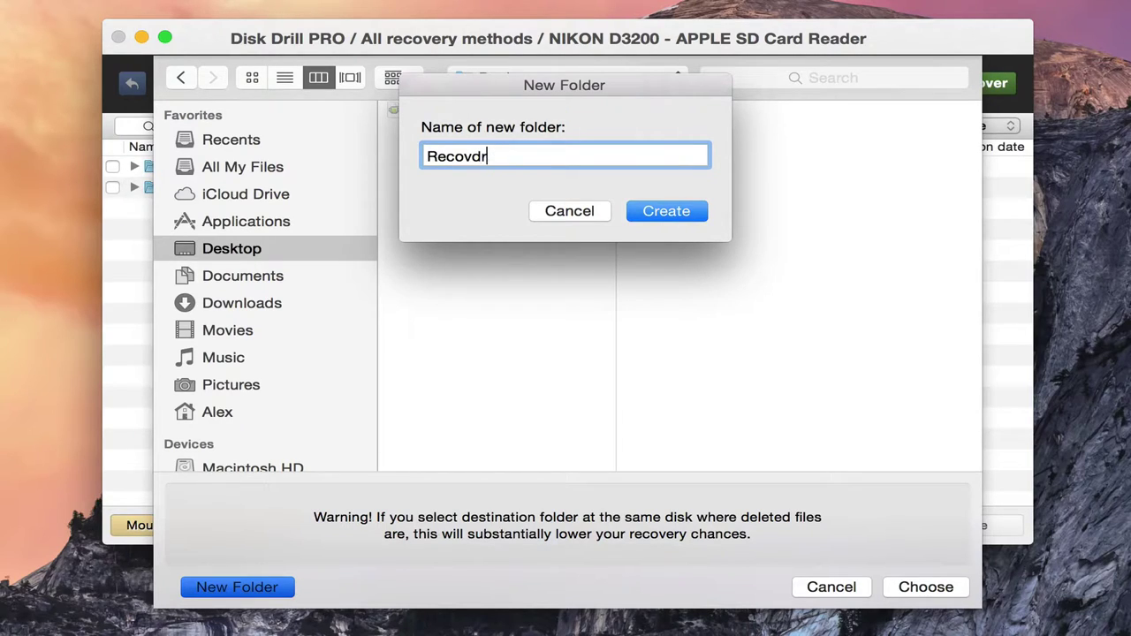
pyautogui.press('BackSpace')
pyautogui.press('BackSpace')
pyautogui.write('ery')
pyautogui.click(673, 212)
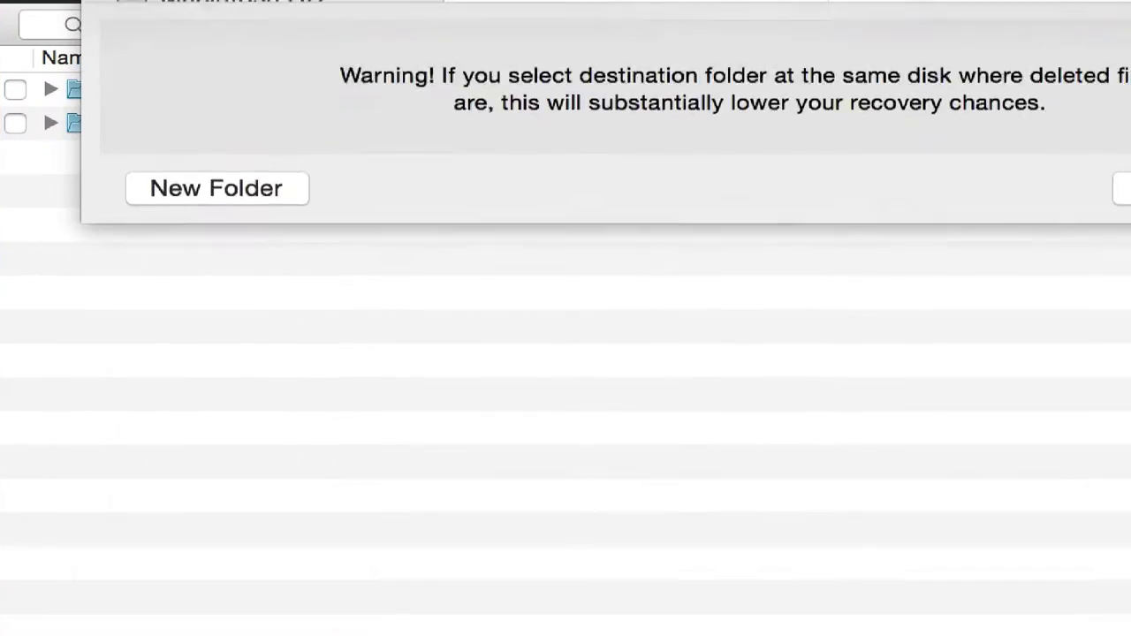
# Step: Confirm Recovery as destination and expand Reconstructed files > Pictures > jpg to list recovered JPEGs
pyautogui.click(1123, 188)
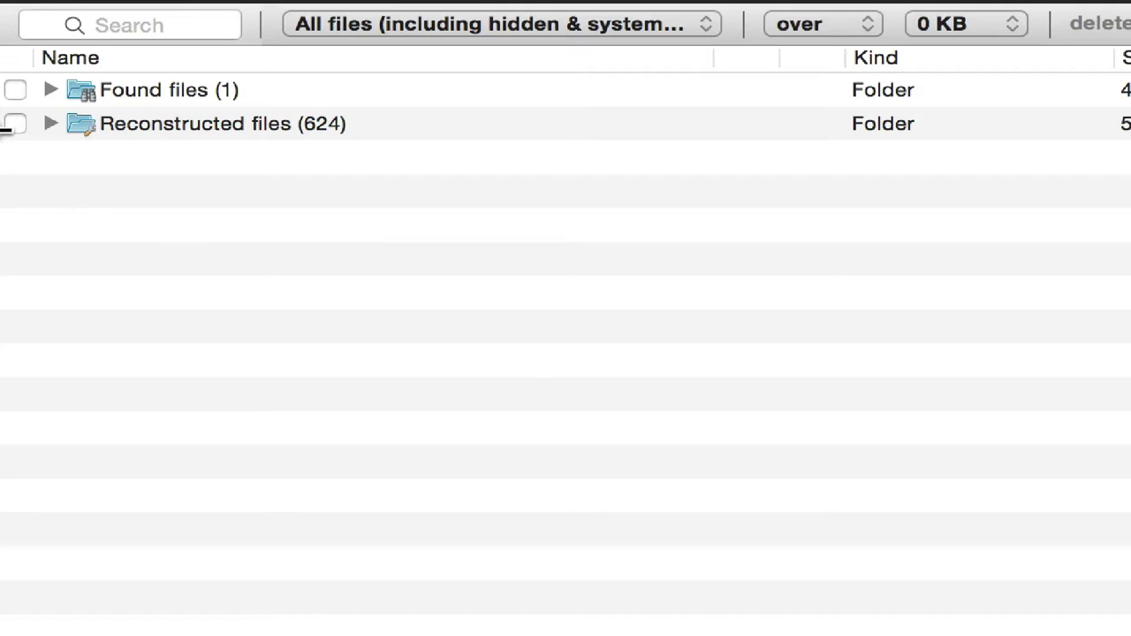
pyautogui.click(42, 128)
pyautogui.click(49, 123)
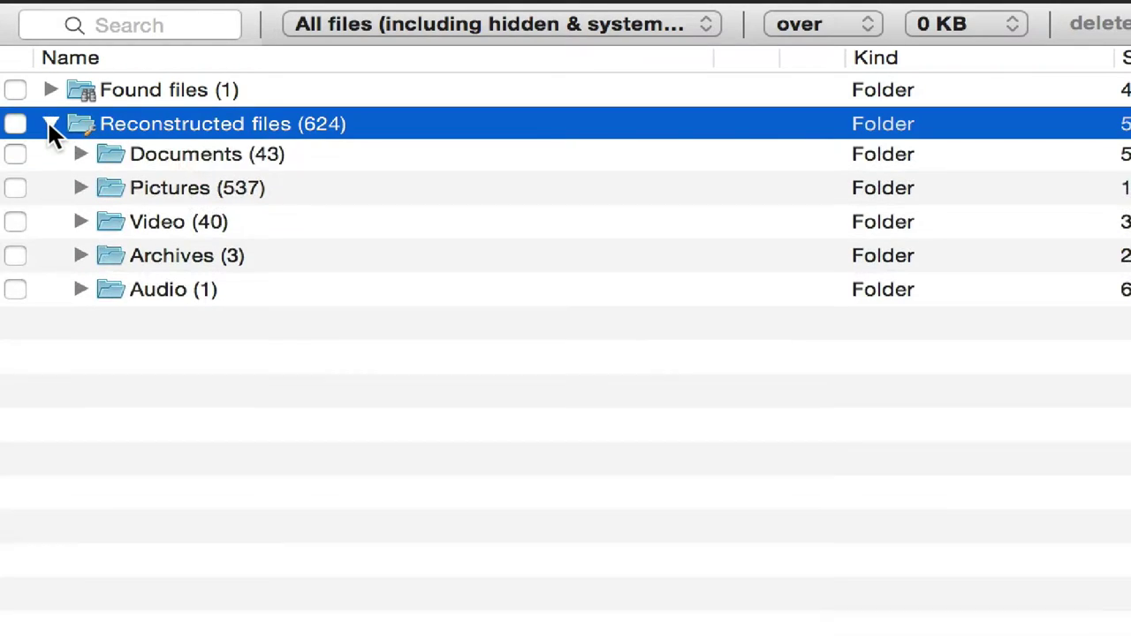
pyautogui.click(80, 191)
pyautogui.click(112, 259)
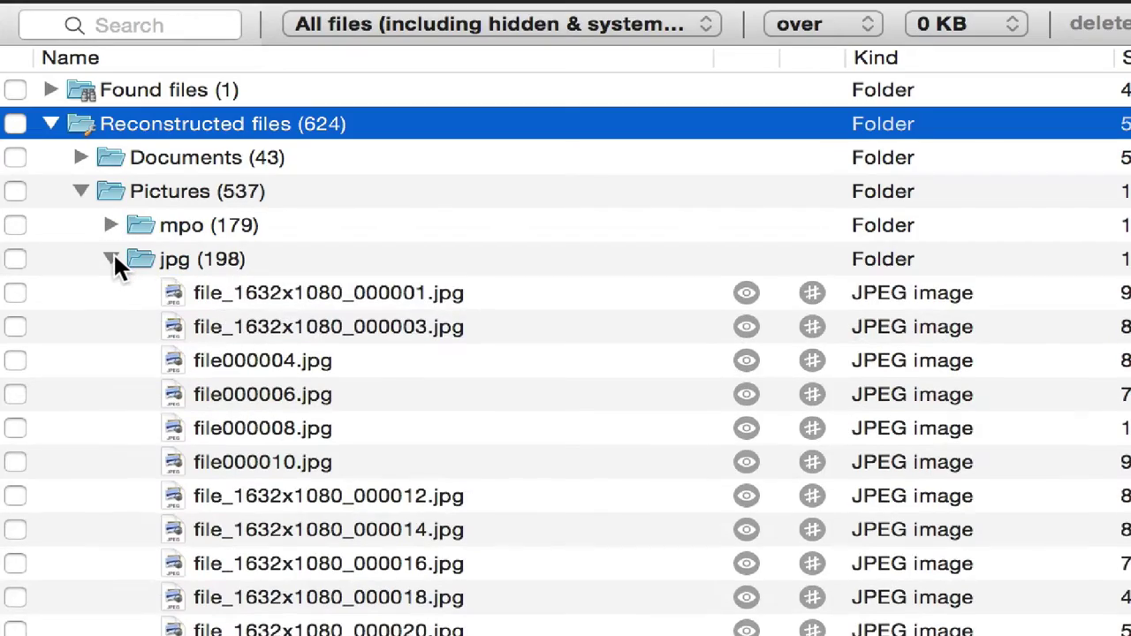
pyautogui.scroll(-20, 296, 432)
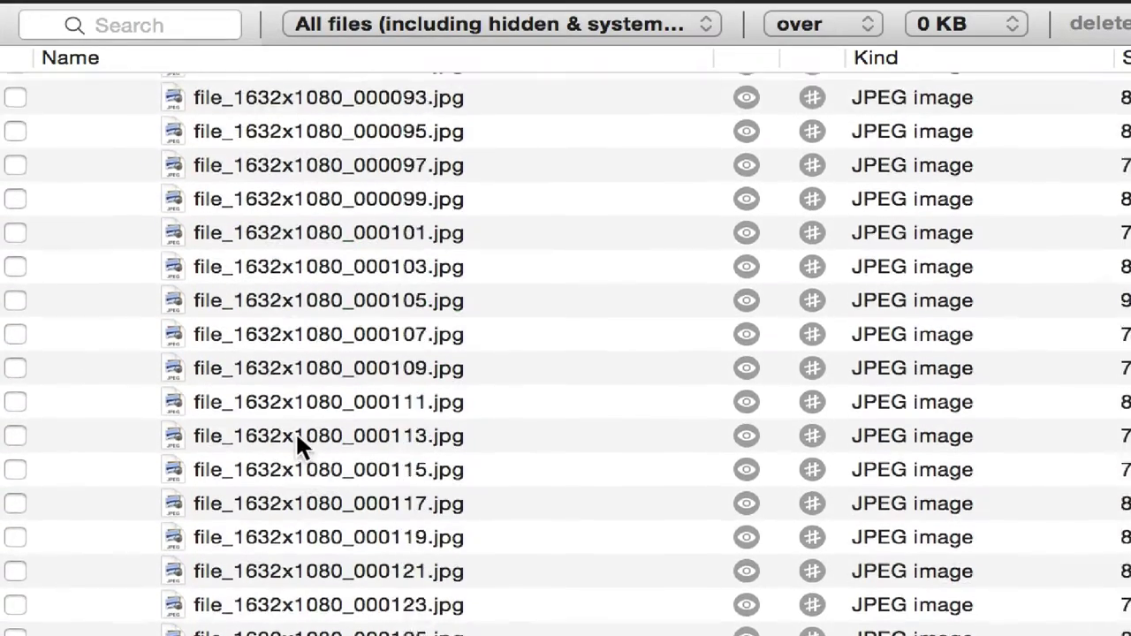
pyautogui.scroll(-20, 295, 430)
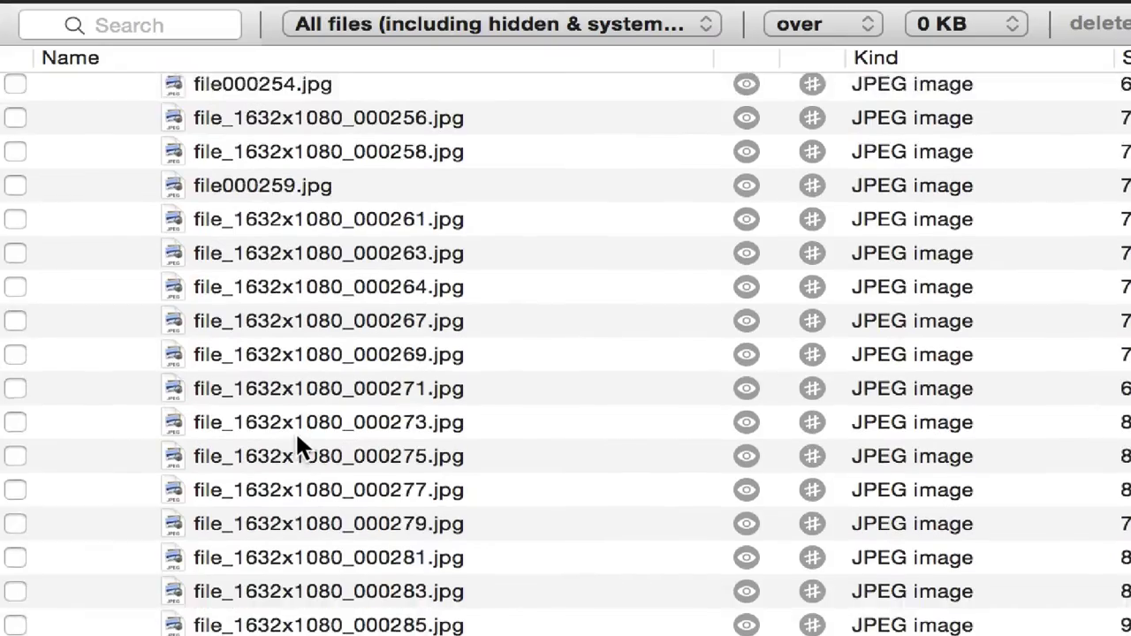
pyautogui.scroll(-12, 296, 430)
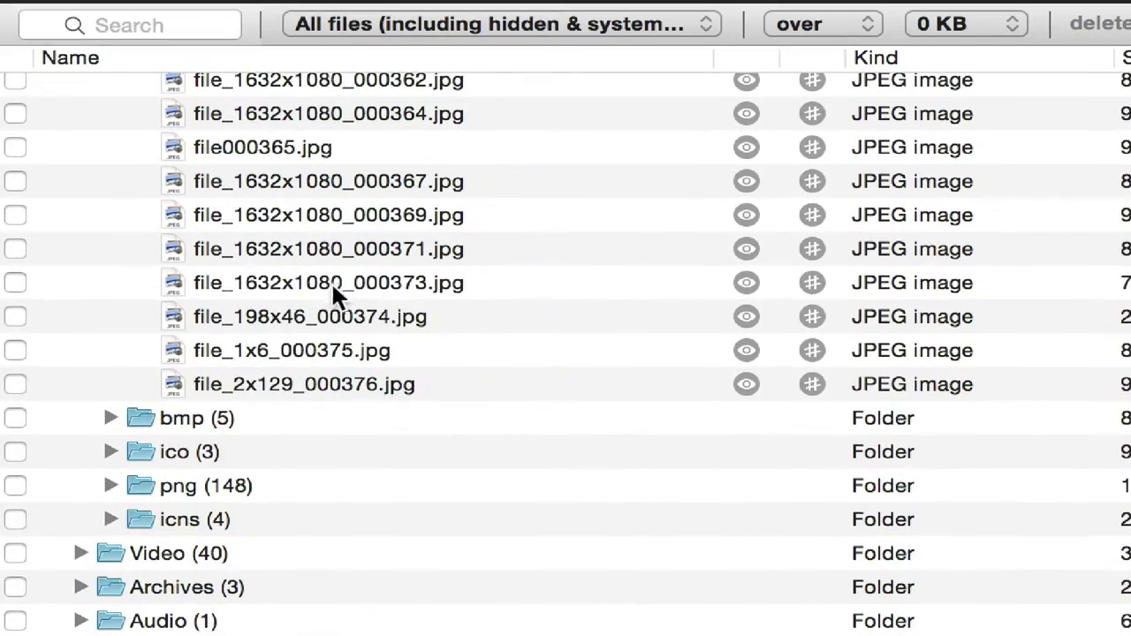
# Step: Quick Look file_1632x1080_000355.jpg and 000353.jpg, then tick 000353 for recovery (827 KB)
pyautogui.click(333, 281)
pyautogui.scroll(2, 415, 195)
pyautogui.click(389, 234)
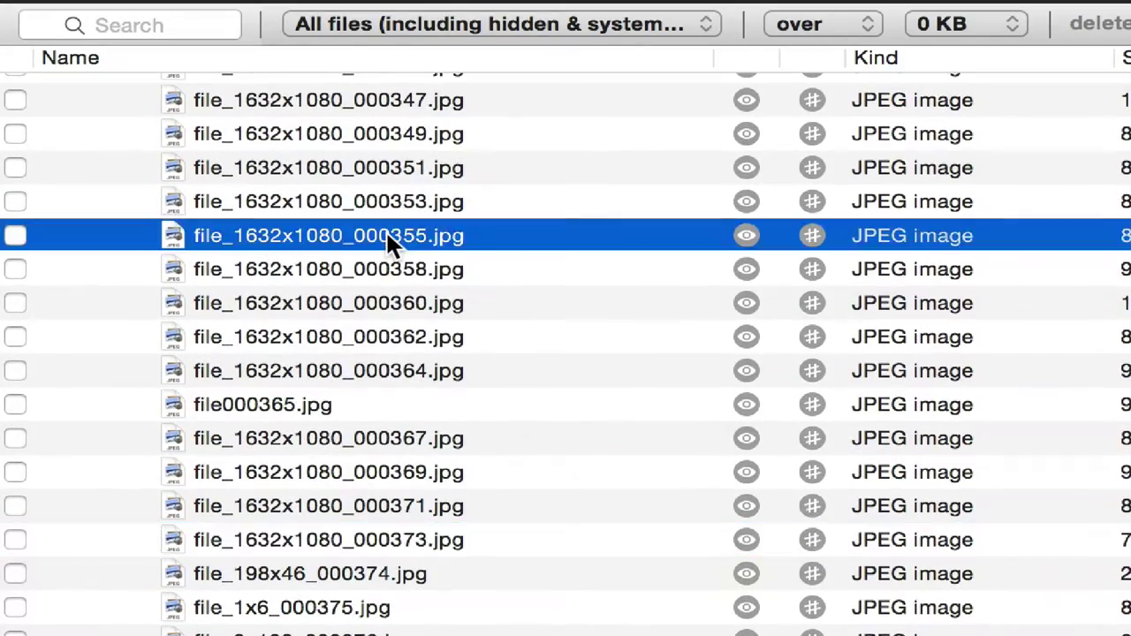
pyautogui.press('space')
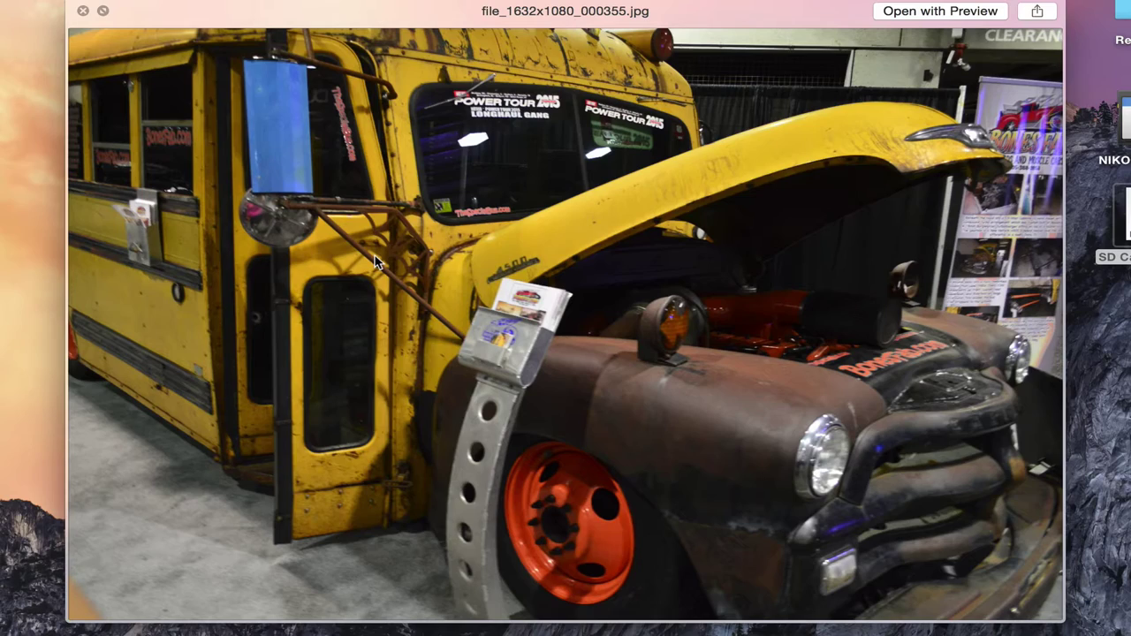
pyautogui.press('space')
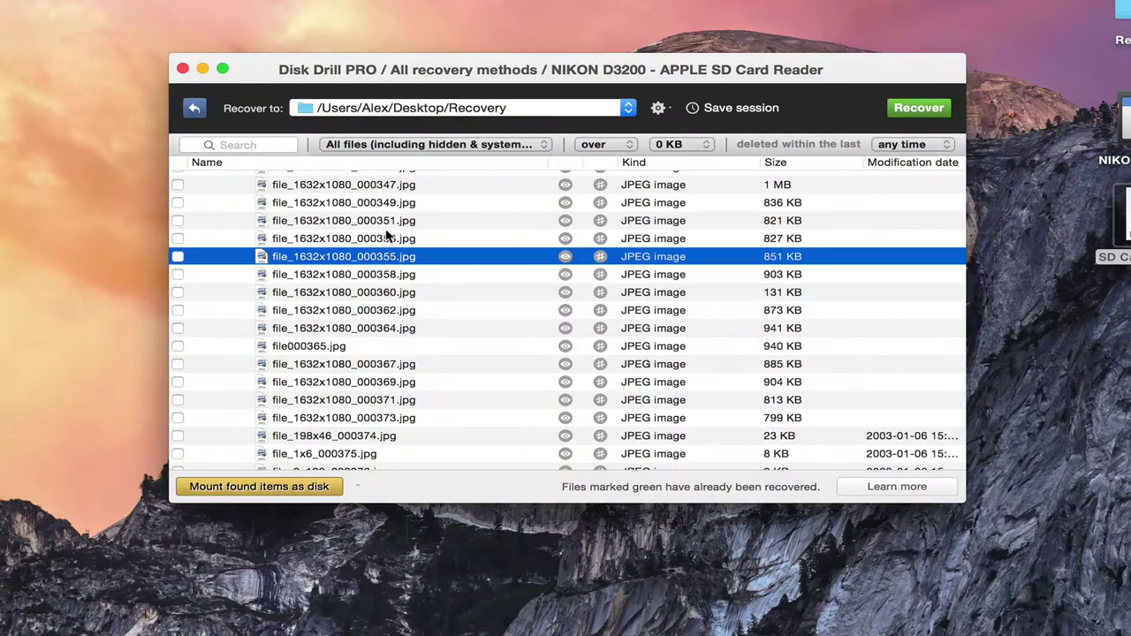
pyautogui.click(386, 233)
pyautogui.press('space')
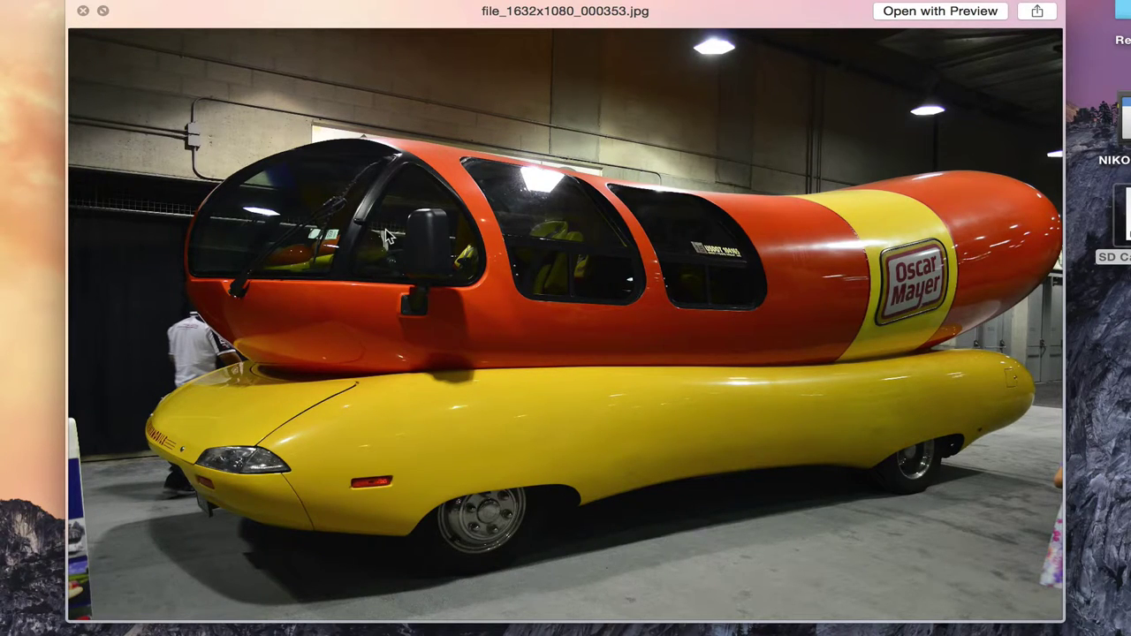
pyautogui.press('space')
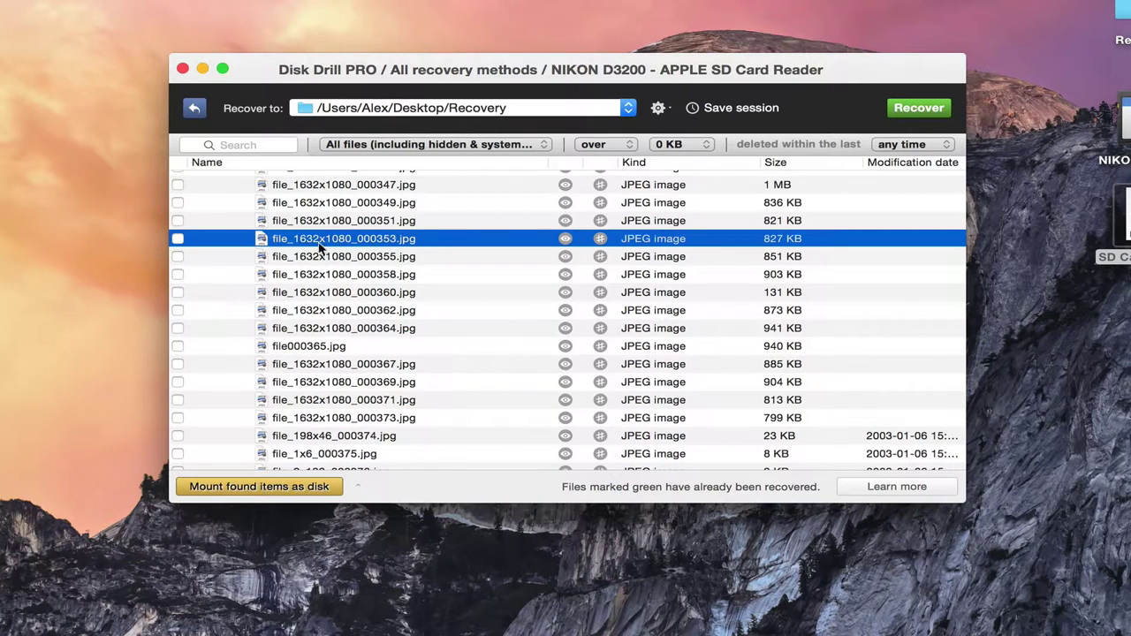
pyautogui.click(178, 239)
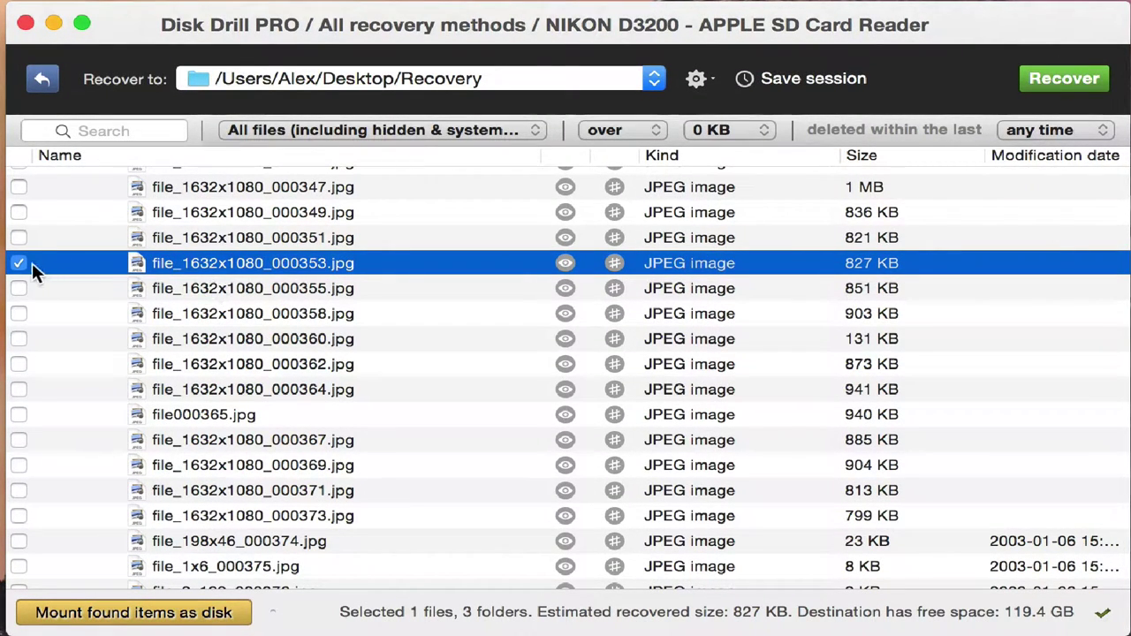
# Step: Recover file_1632x1080_000353.jpg and reveal it in Finder's Recovery/Pictures/jpg folder
pyautogui.click(1074, 82)
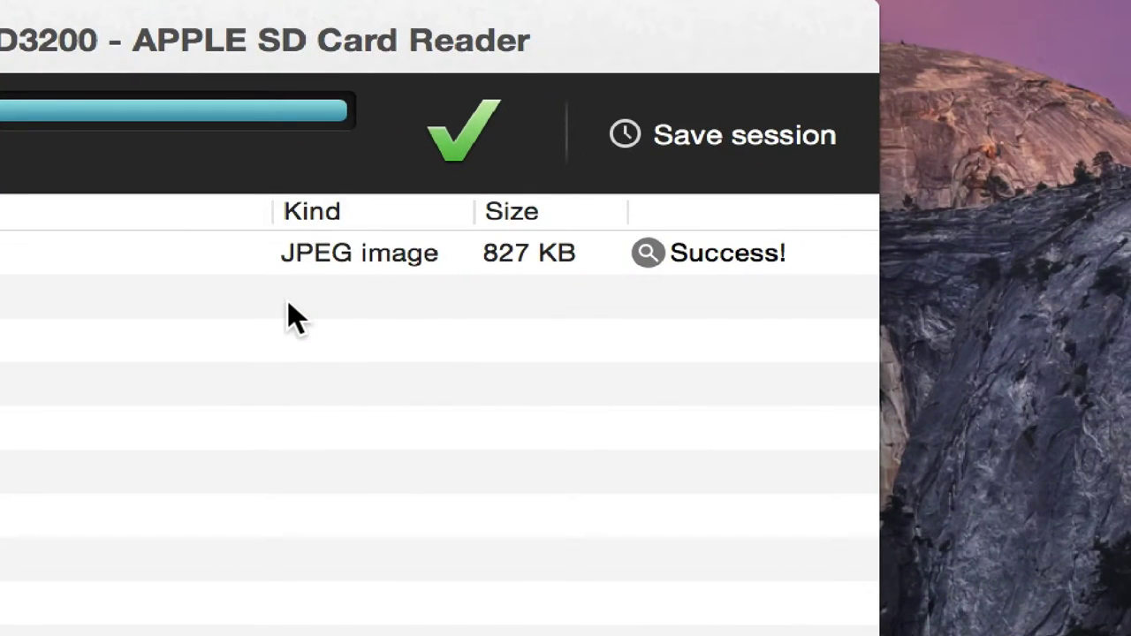
pyautogui.click(648, 256)
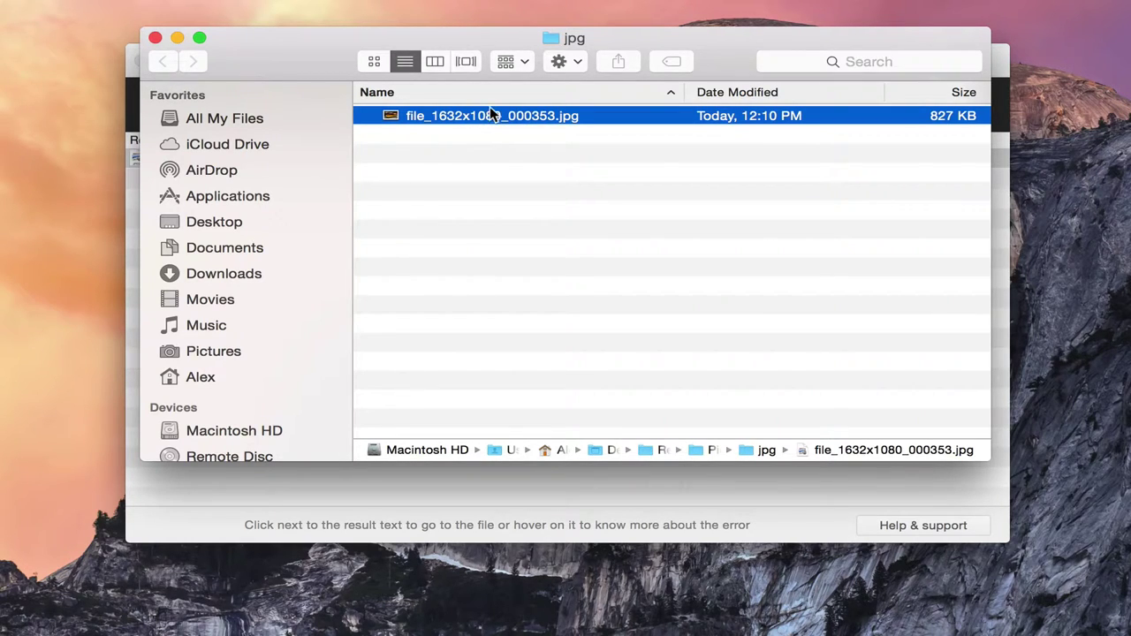
# Step: Quick Look the recovered Wienermobile photo in Finder, then move away from the Finder window
pyautogui.press('space')
pyautogui.press('space')
pyautogui.moveTo(490, 111); pyautogui.dragTo(95, 152)
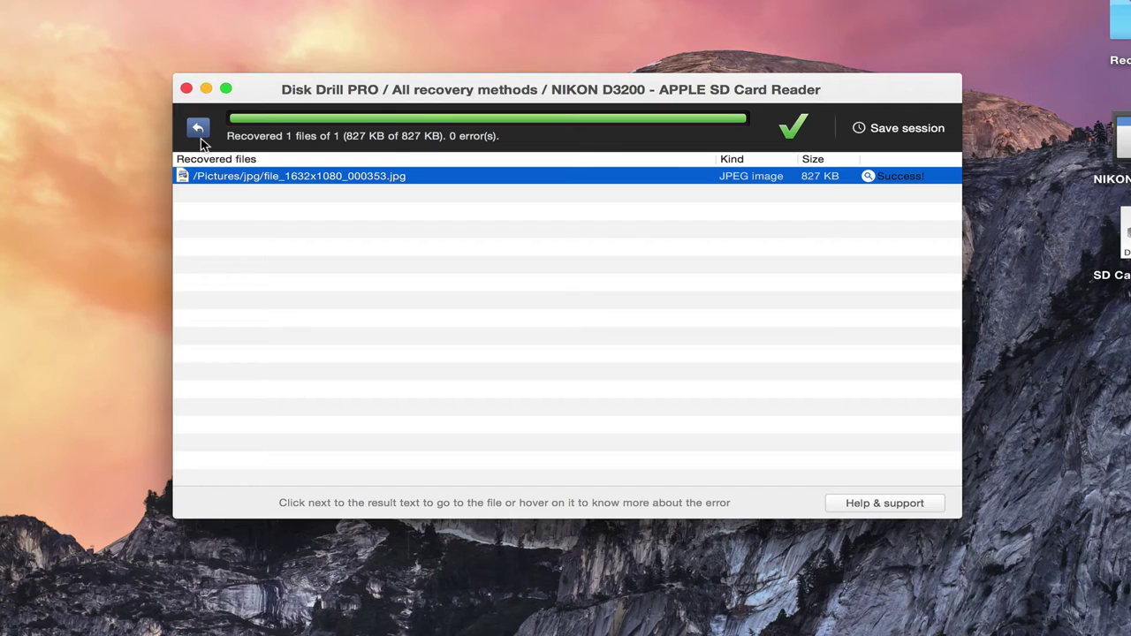
# Step: Return to the scan results, collapse jpg (198) and tick it: 198 files, 180.1 MB
pyautogui.click(197, 129)
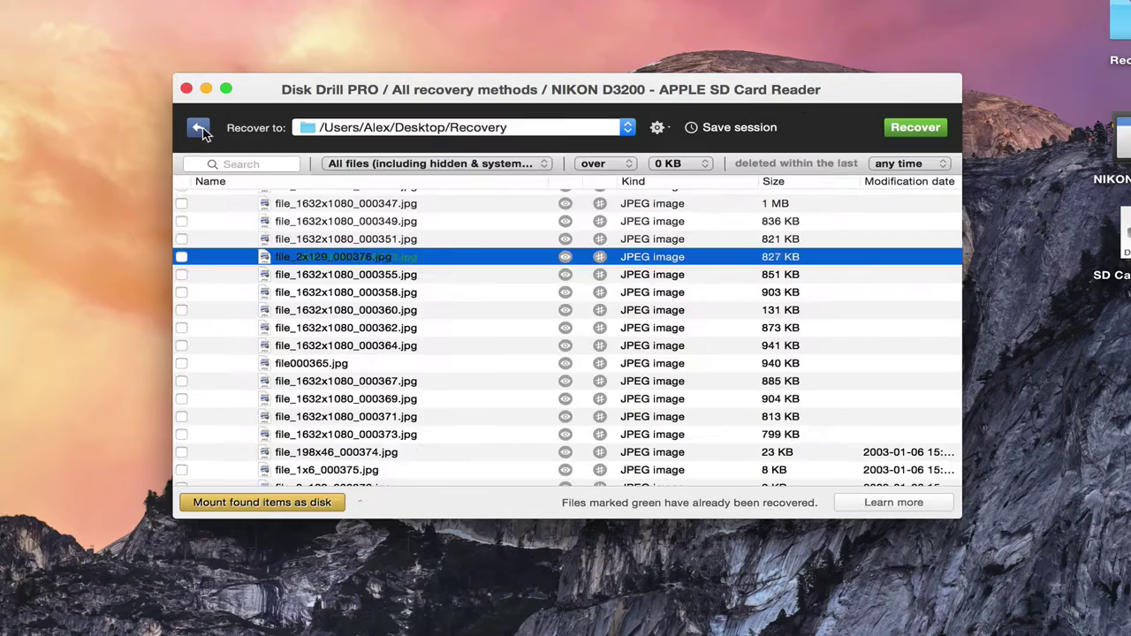
pyautogui.scroll(20, 297, 280)
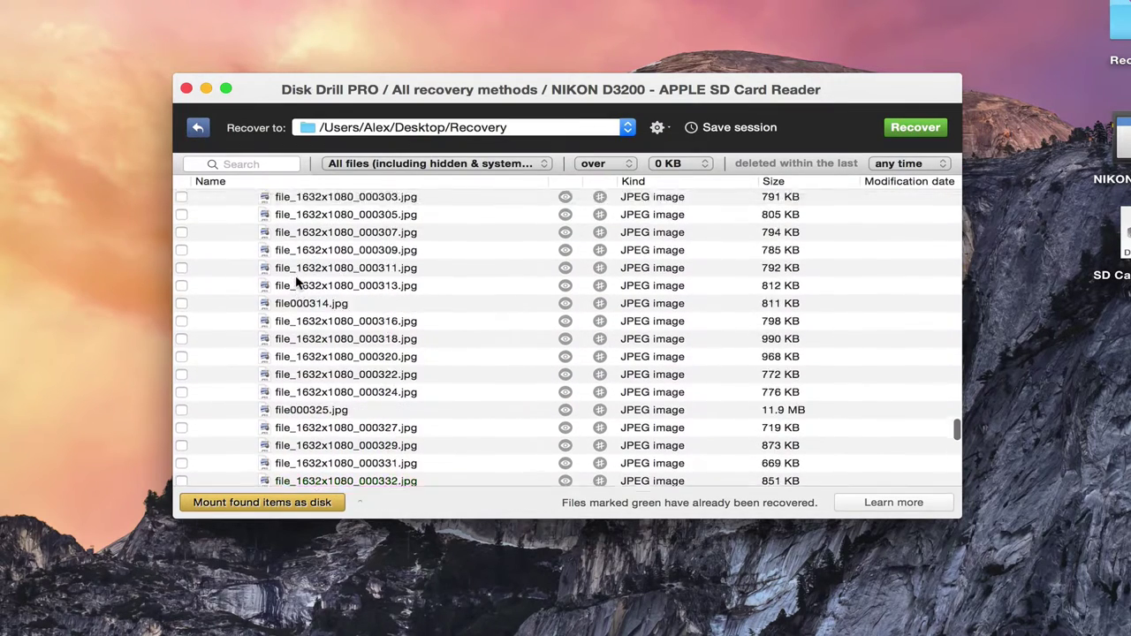
pyautogui.scroll(15, 295, 281)
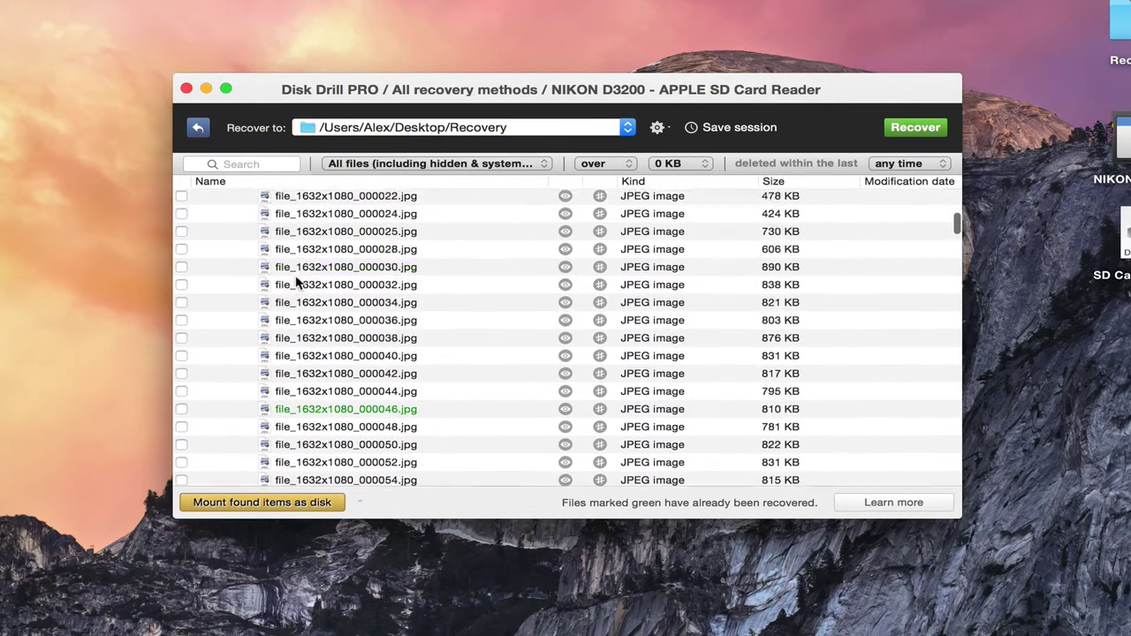
pyautogui.click(230, 287)
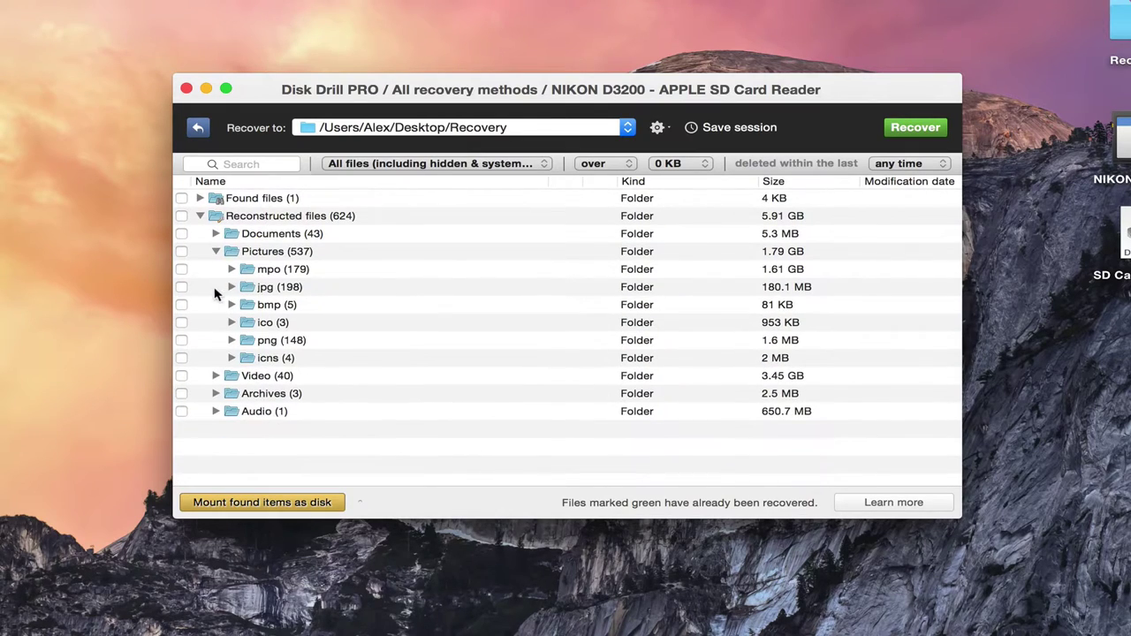
pyautogui.click(180, 287)
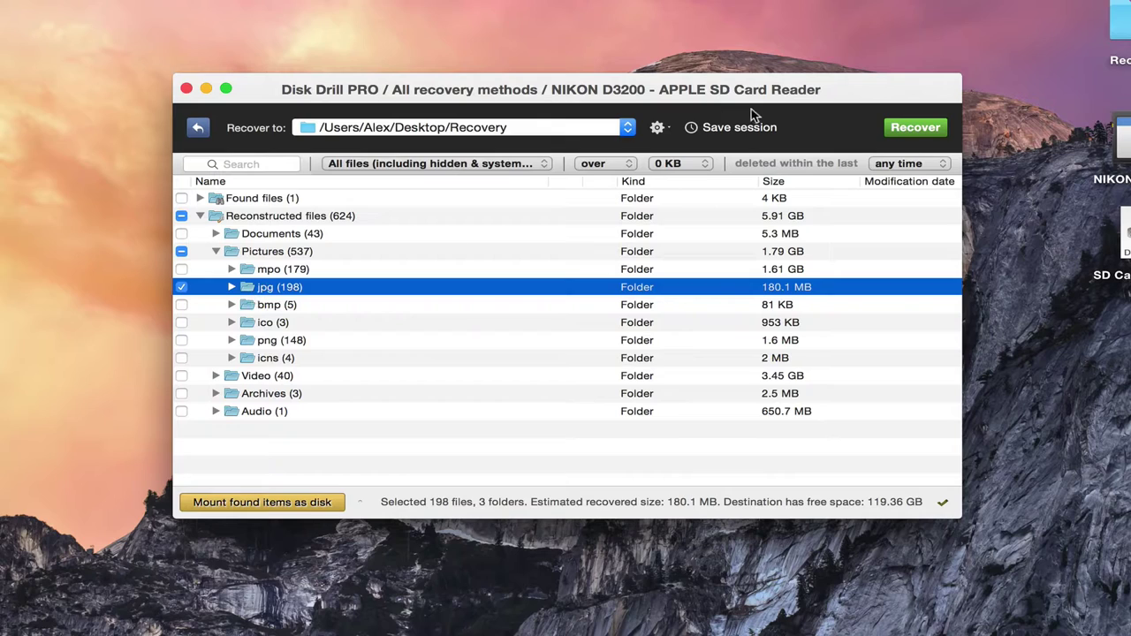
# Step: Recover all 198 JPEGs (180.1 MB) and scroll the list to confirm each shows Success!
pyautogui.click(914, 127)
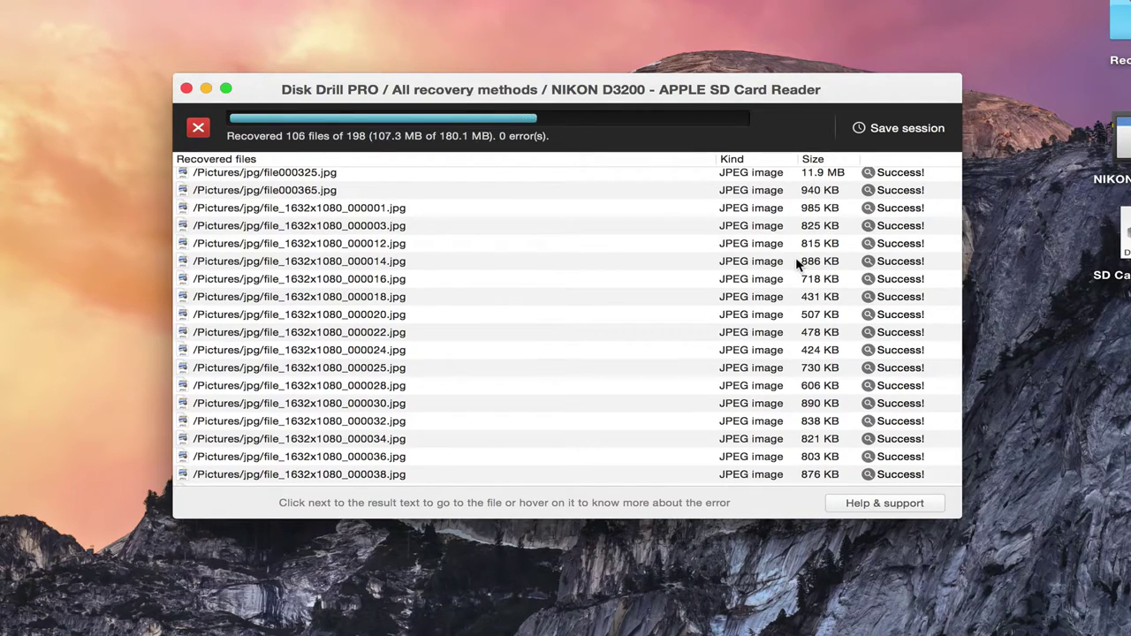
pyautogui.scroll(-1, 796, 257)
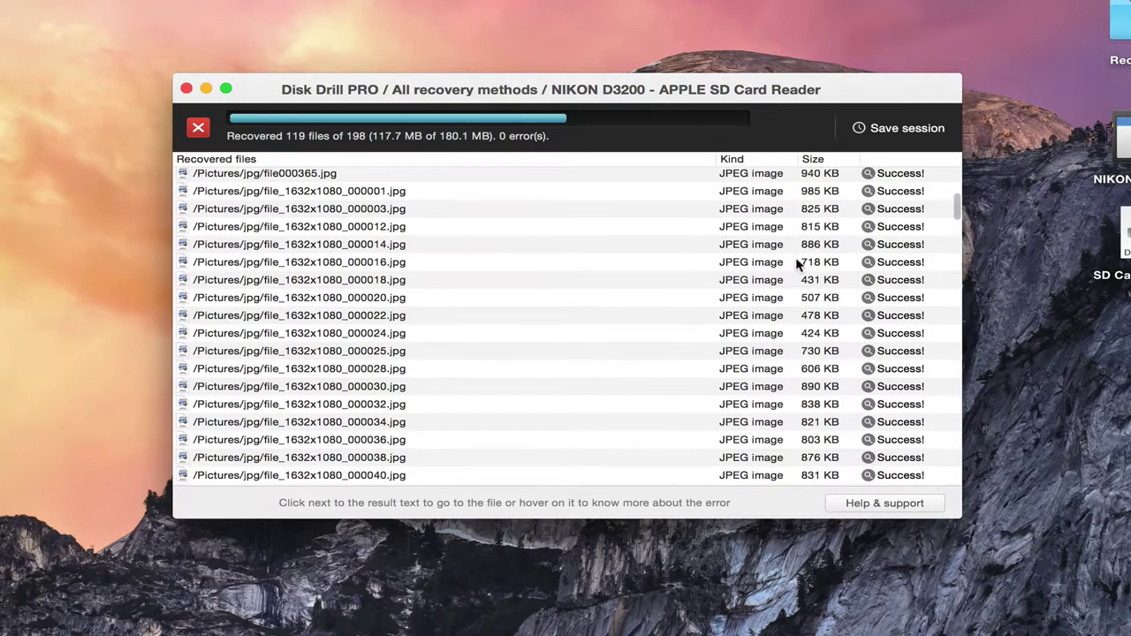
pyautogui.scroll(-15, 445, 421)
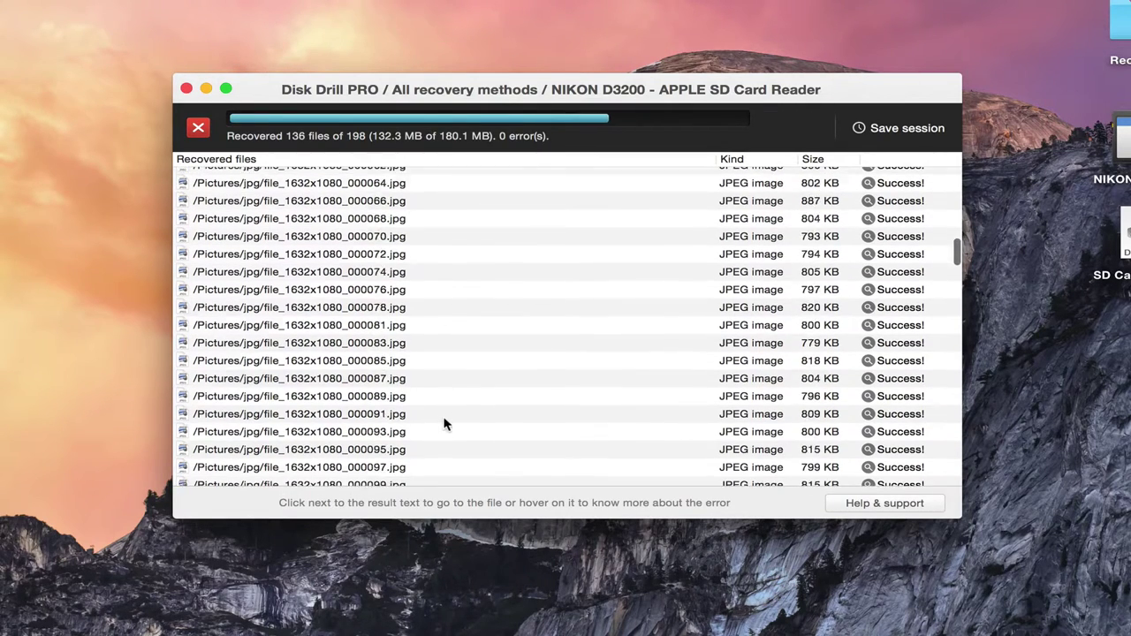
pyautogui.scroll(5, 460, 422)
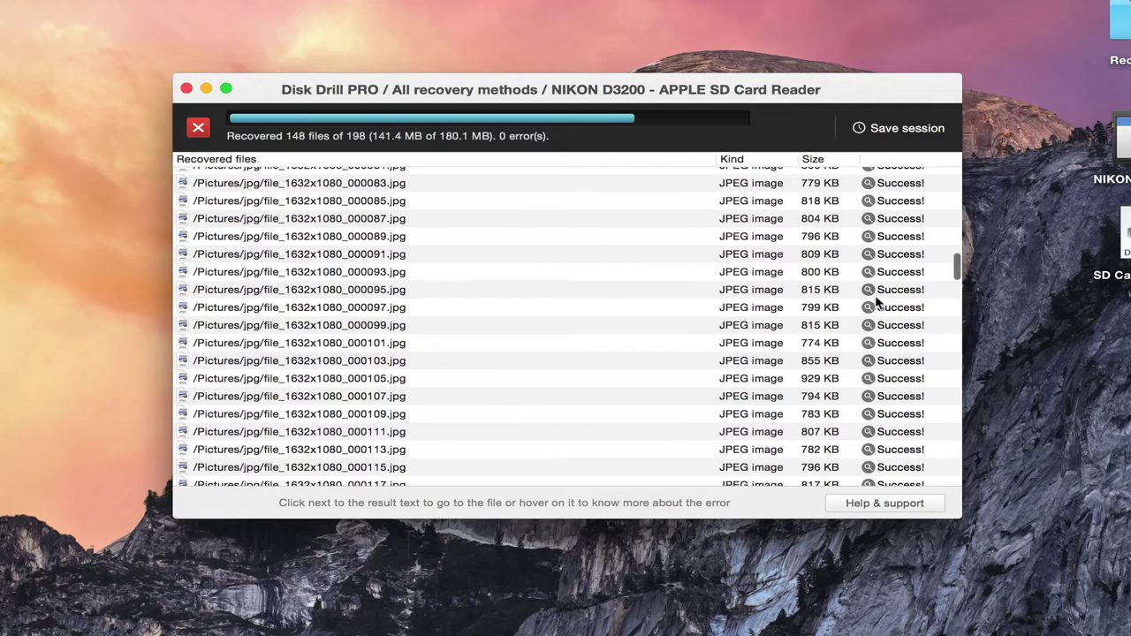
pyautogui.scroll(2, 882, 186)
pyautogui.scroll(1, 882, 186)
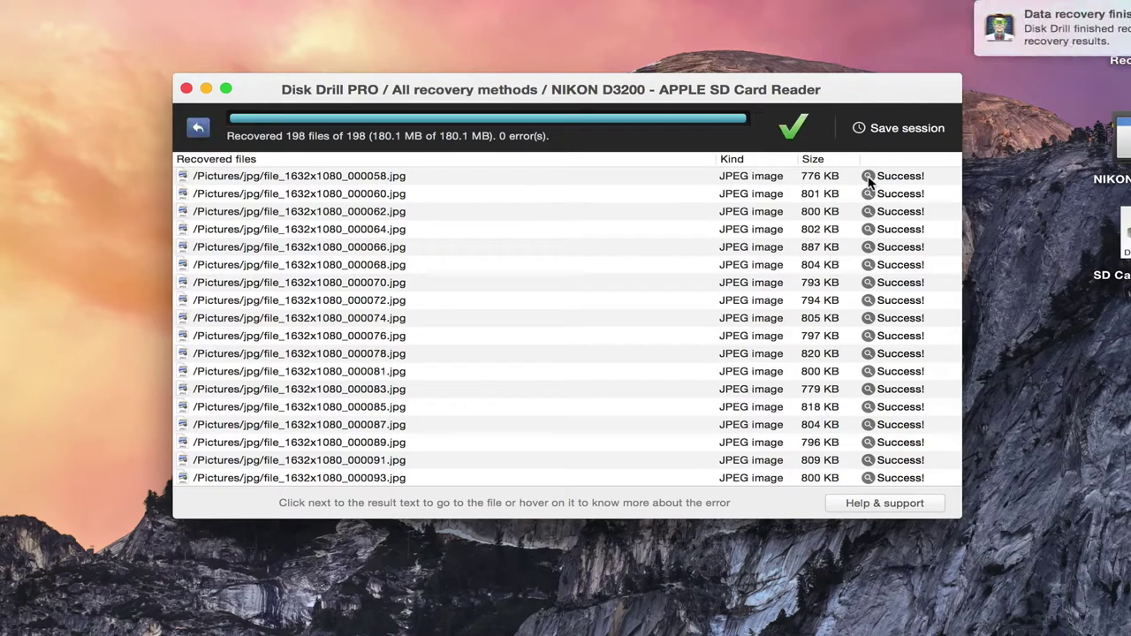
# Step: Reveal the recovered files in Finder and Quick Look file_1632x1080_000012.jpg and 000048.jpg
pyautogui.click(870, 180)
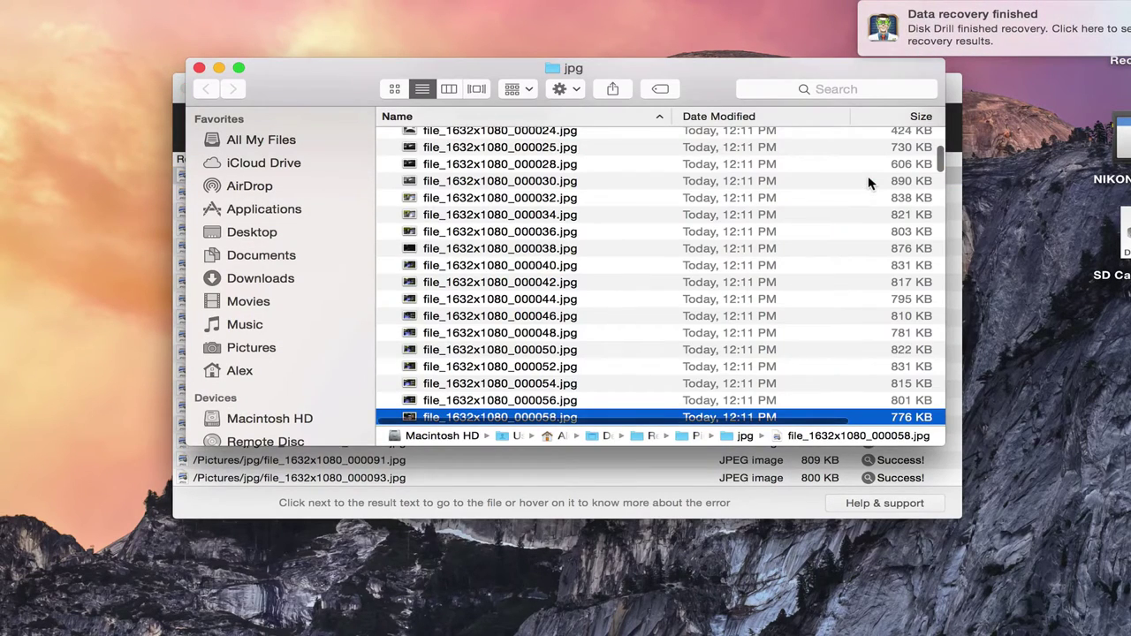
pyautogui.scroll(5, 634, 292)
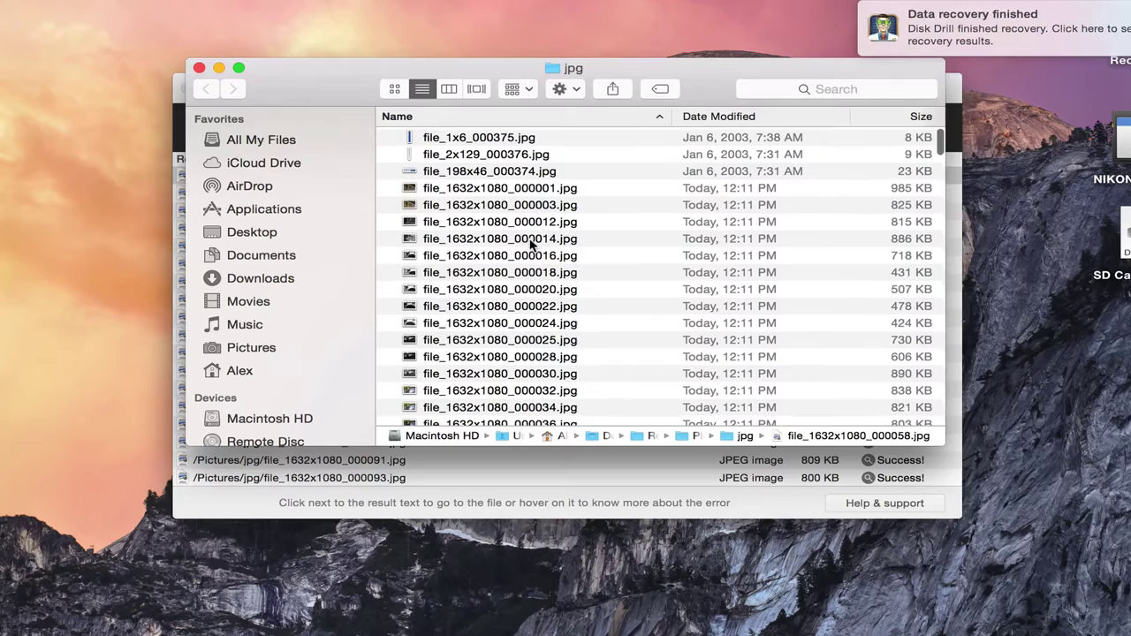
pyautogui.click(496, 222)
pyautogui.press('space')
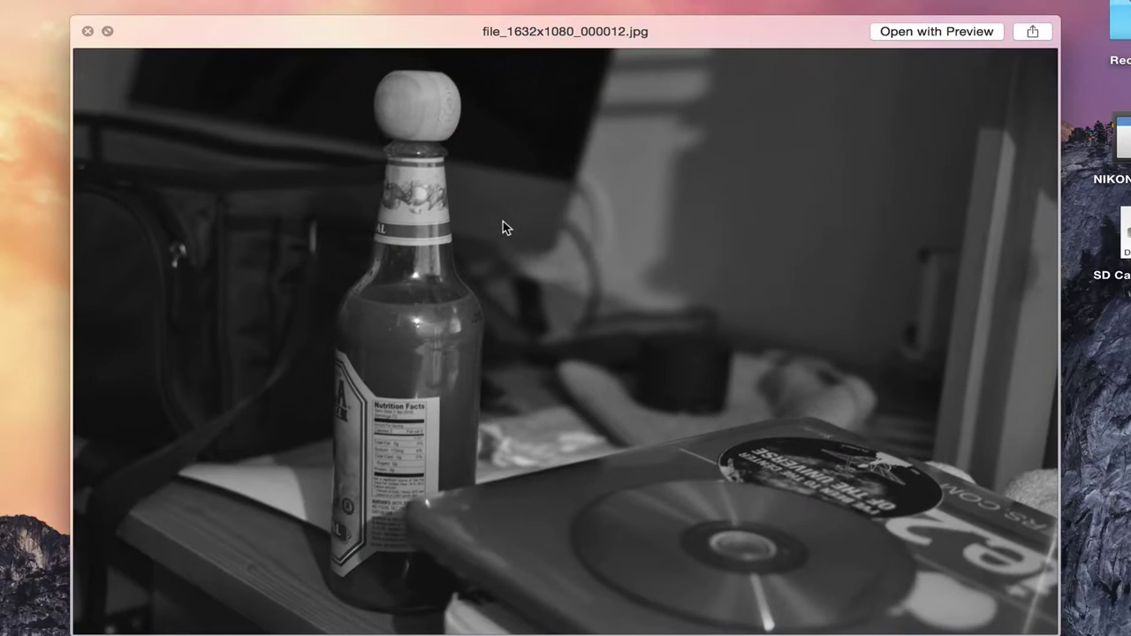
pyautogui.press('space')
pyautogui.scroll(-10, 503, 225)
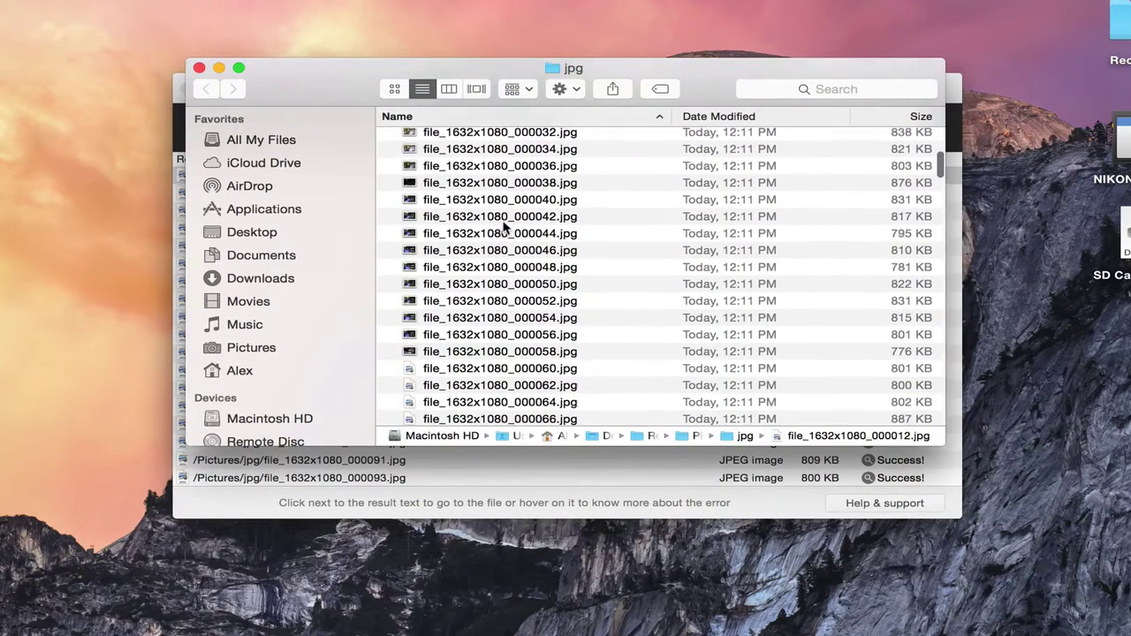
pyautogui.click(504, 227)
pyautogui.press('space')
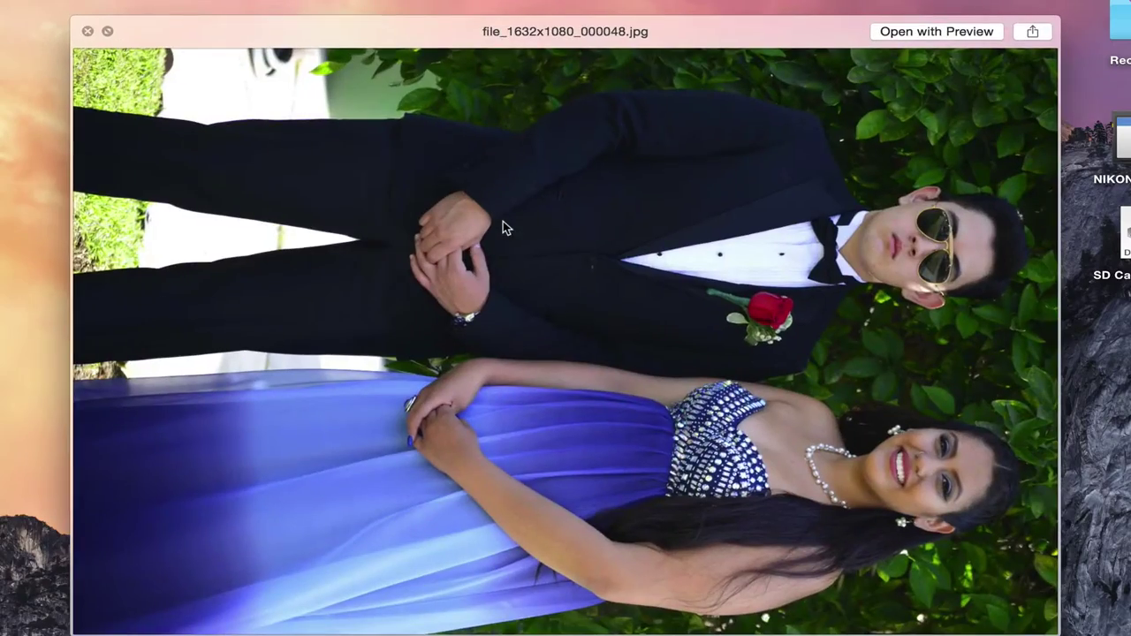
pyautogui.press('space')
# Step: Quick Look more recovered photos, including 000364 and the Wienermobile shot 000340
pyautogui.scroll(-15, 505, 225)
pyautogui.click(505, 222)
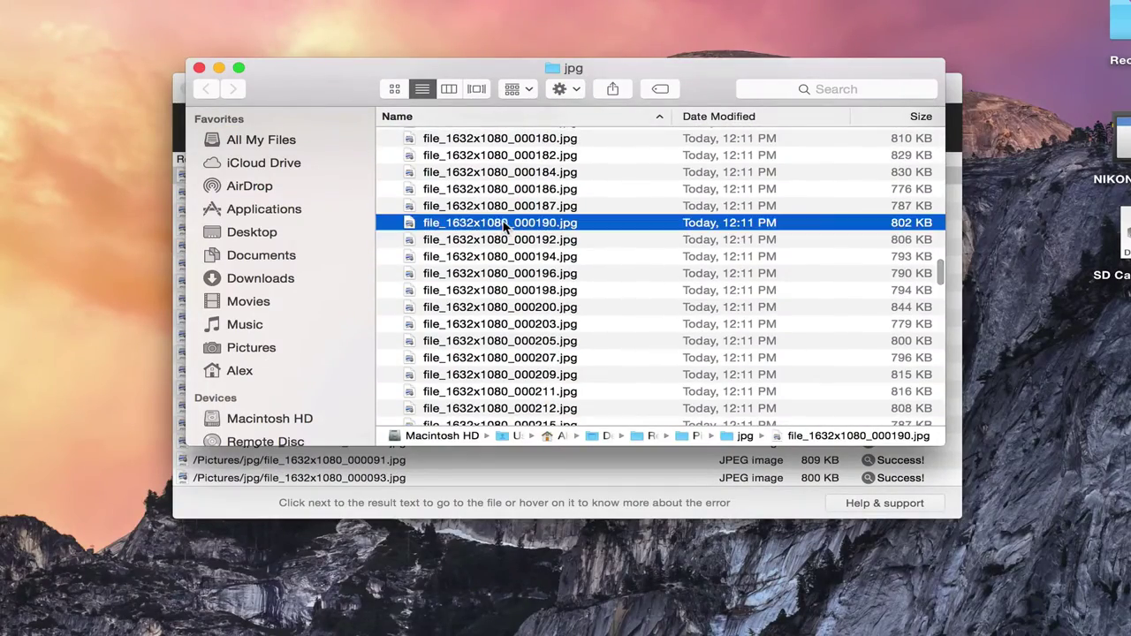
pyautogui.press('space')
pyautogui.press('space')
pyautogui.scroll(5, 497, 236)
pyautogui.click(496, 237)
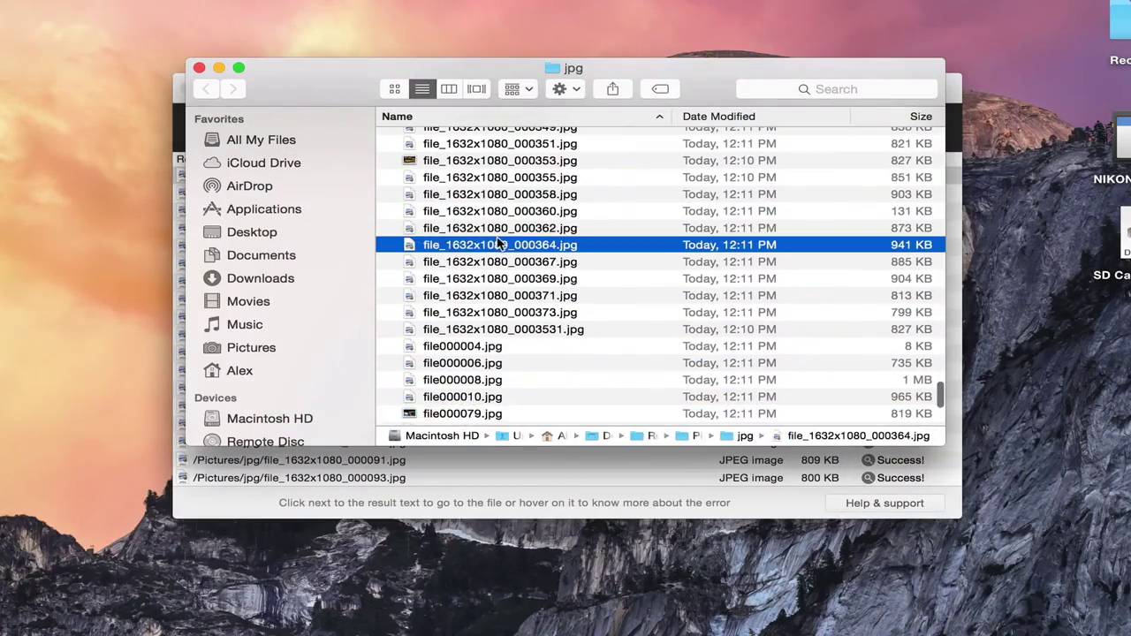
pyautogui.press('space')
pyautogui.press('space')
pyautogui.scroll(3, 497, 237)
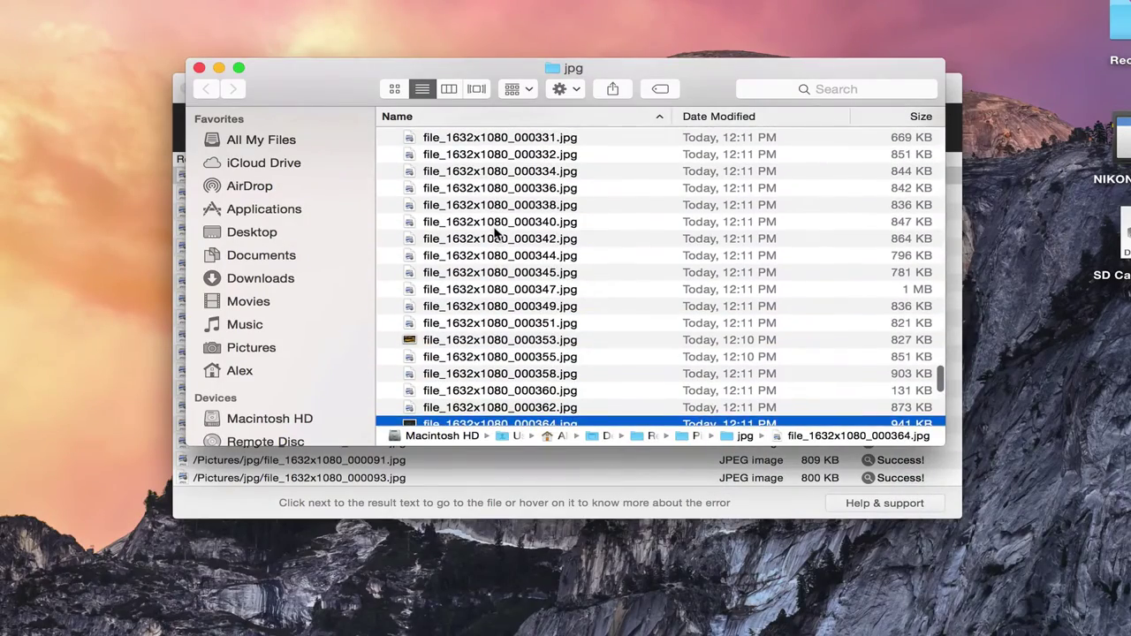
pyautogui.click(495, 223)
pyautogui.press('space')
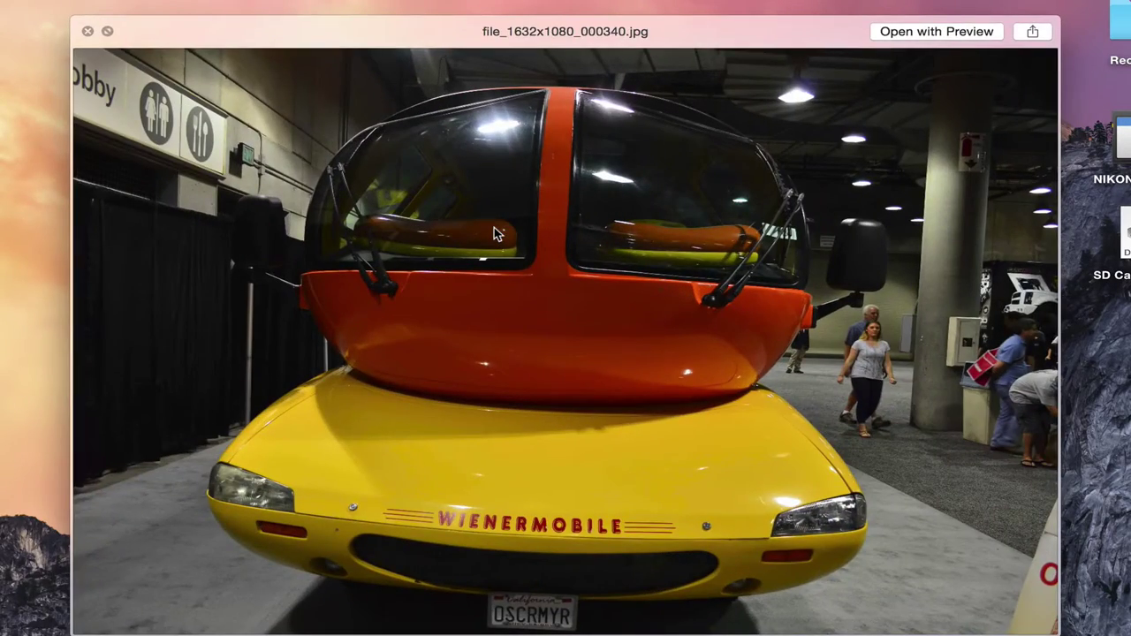
# Step: Preview the silver convertible 000334 and fish photo 000316, then close the jpg folder window
pyautogui.press('space')
pyautogui.scroll(3, 496, 223)
pyautogui.click(496, 223)
pyautogui.press('space')
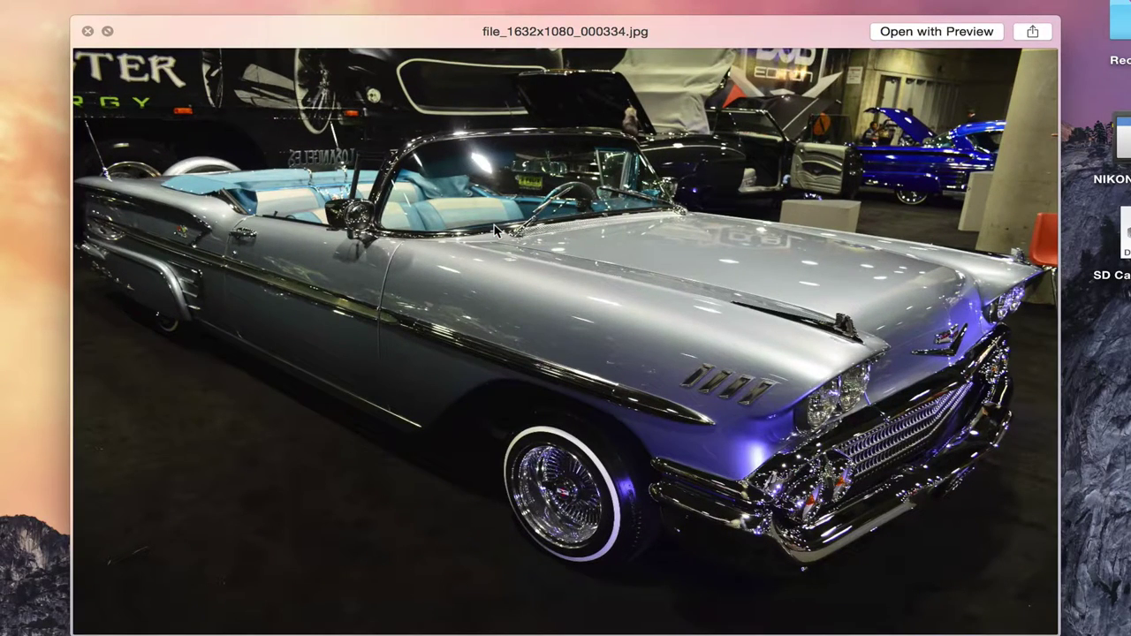
pyautogui.press('space')
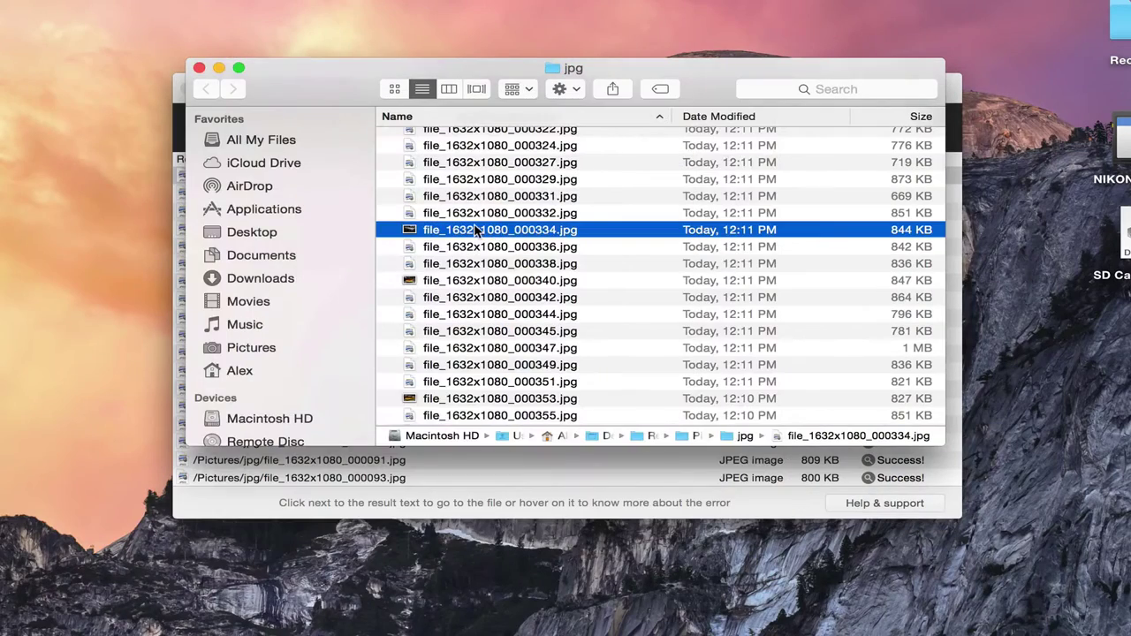
pyautogui.press('space')
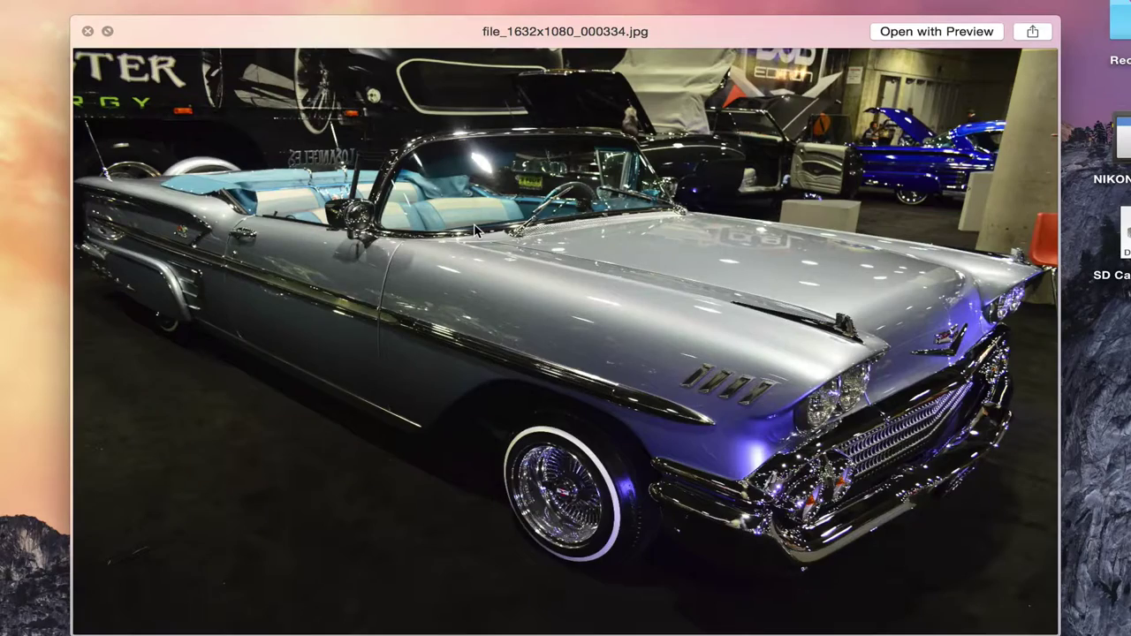
pyautogui.press('space')
pyautogui.scroll(3, 474, 229)
pyautogui.click(474, 222)
pyautogui.press('space')
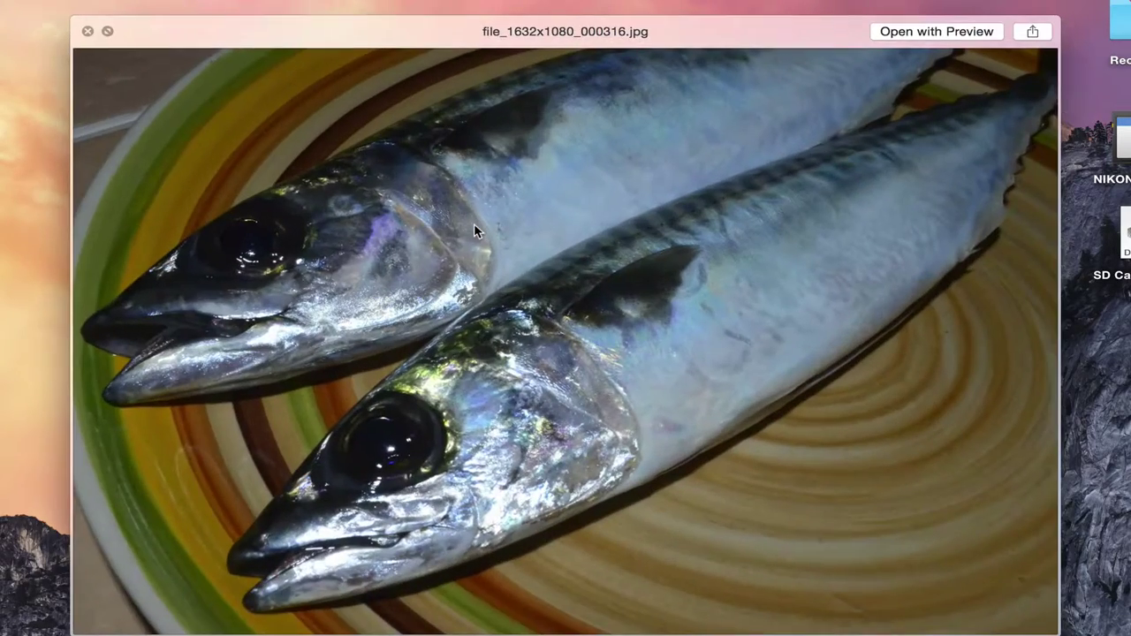
pyautogui.press('space')
pyautogui.scroll(3, 474, 224)
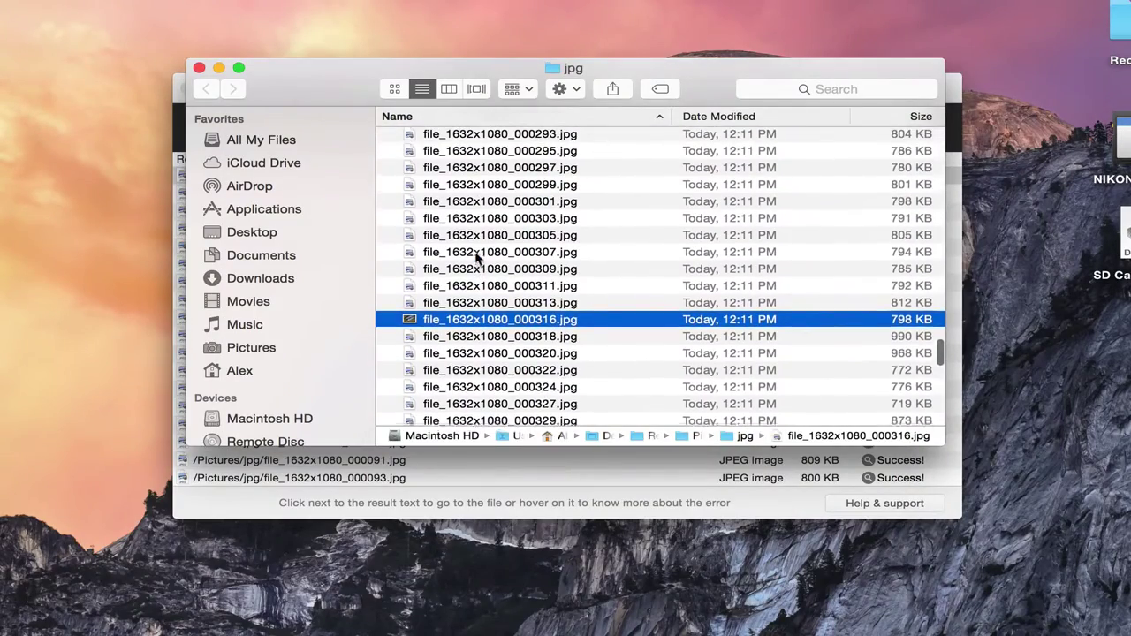
pyautogui.click(199, 68)
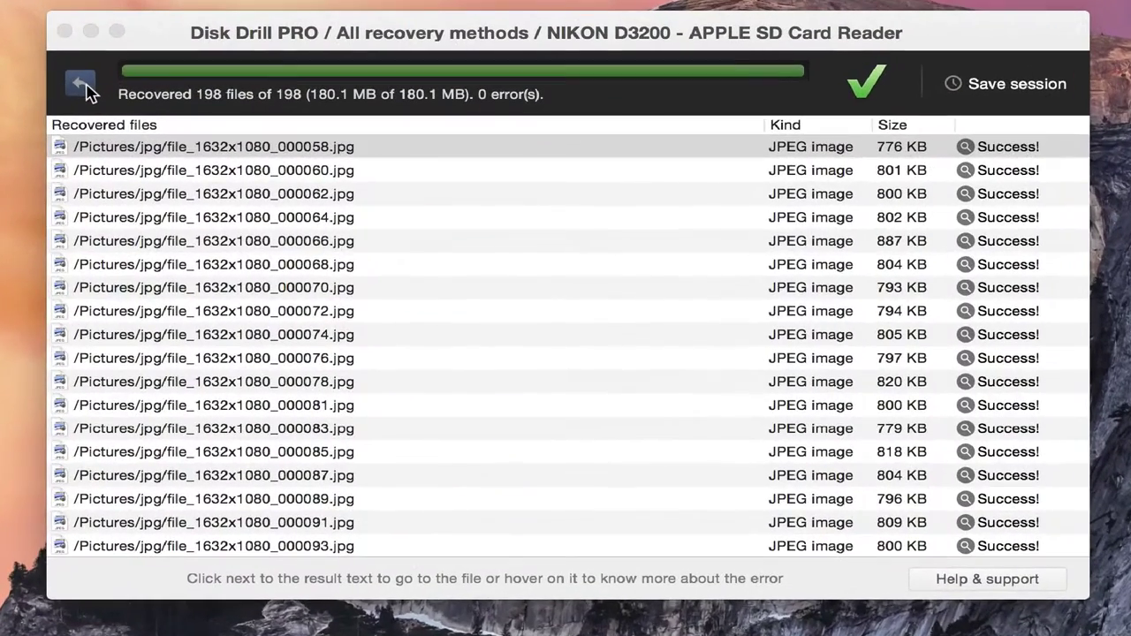
# Step: Return to the scan results tree and collapse the Pictures folder
pyautogui.click(81, 86)
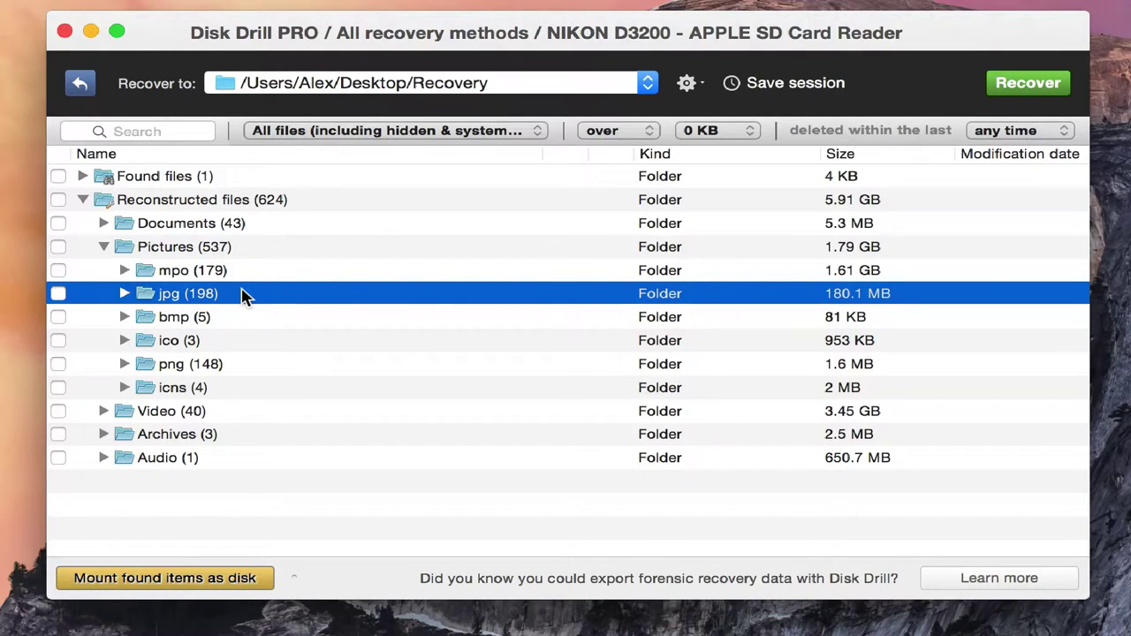
pyautogui.click(82, 200)
pyautogui.click(83, 199)
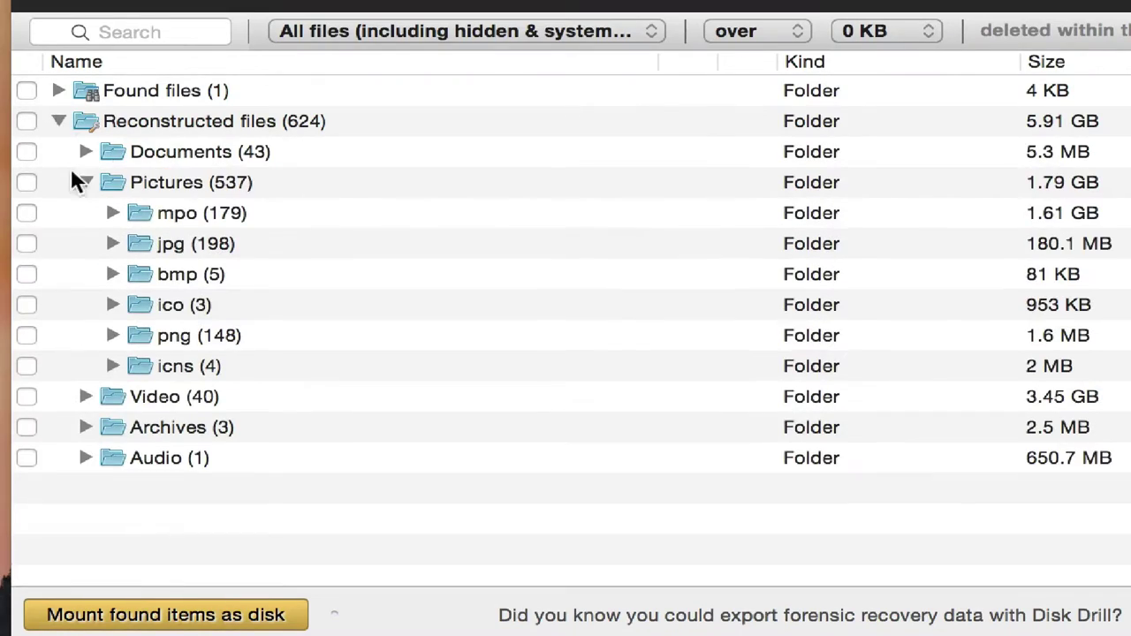
pyautogui.click(103, 247)
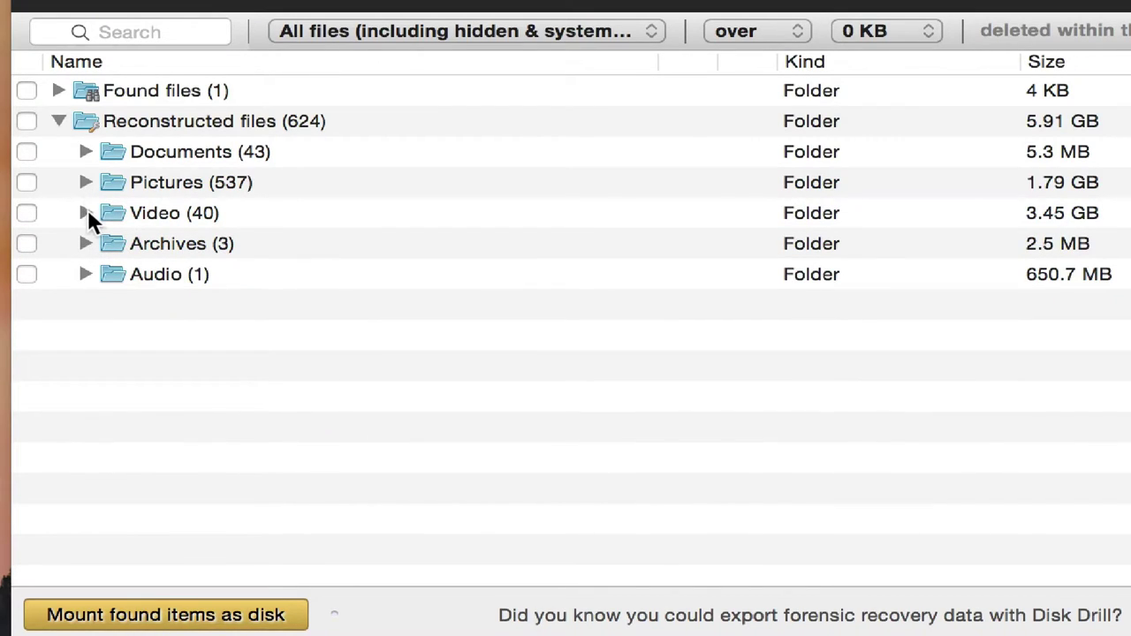
# Step: Open Video > mov and start a preview of file000007.mov, then cancel it
pyautogui.click(86, 213)
pyautogui.click(111, 241)
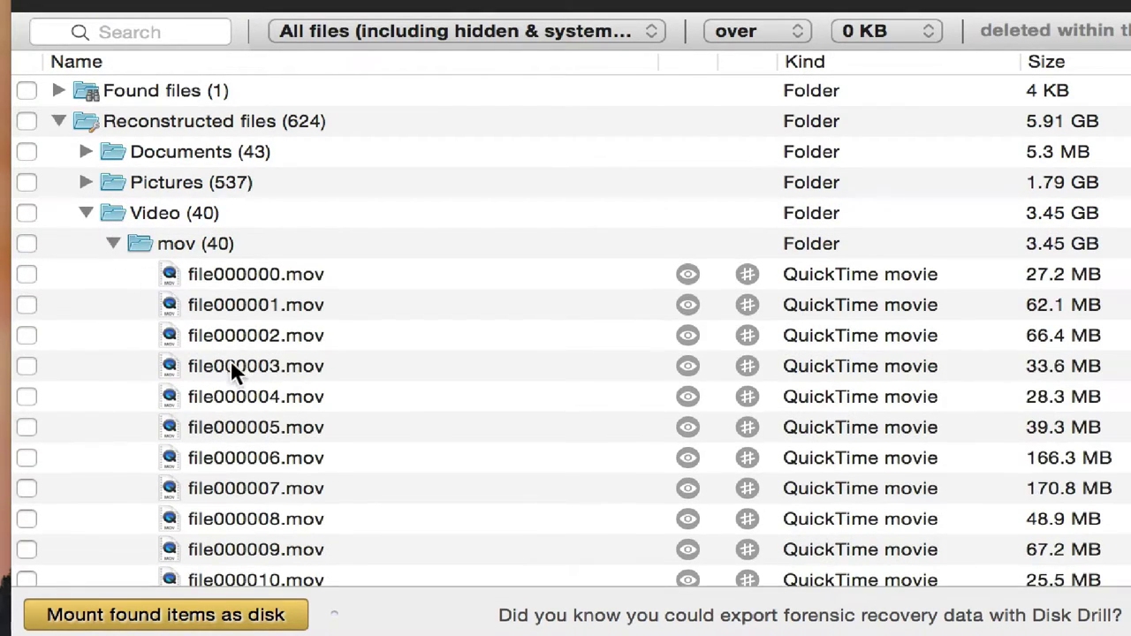
pyautogui.scroll(-3, 274, 378)
pyautogui.click(247, 385)
pyautogui.press('space')
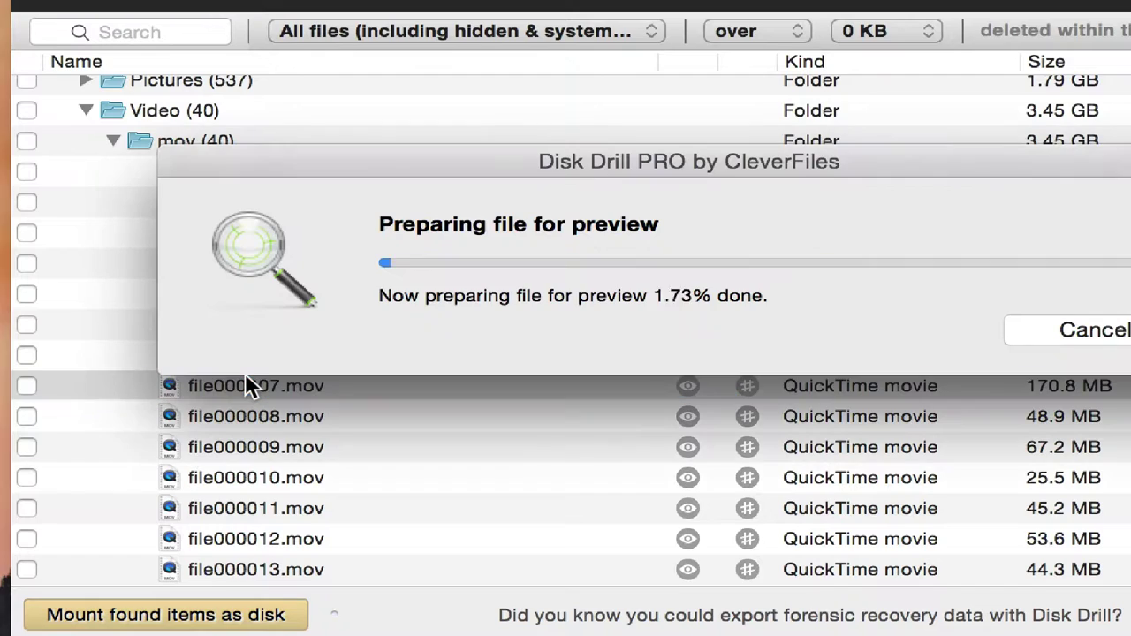
pyautogui.click(1089, 329)
# Step: Preview the 59.5 MB reconstructed QuickTime video file000034.mov
pyautogui.scroll(-3, 681, 329)
pyautogui.scroll(-4, 495, 354)
pyautogui.click(330, 389)
pyautogui.scroll(-10, 331, 386)
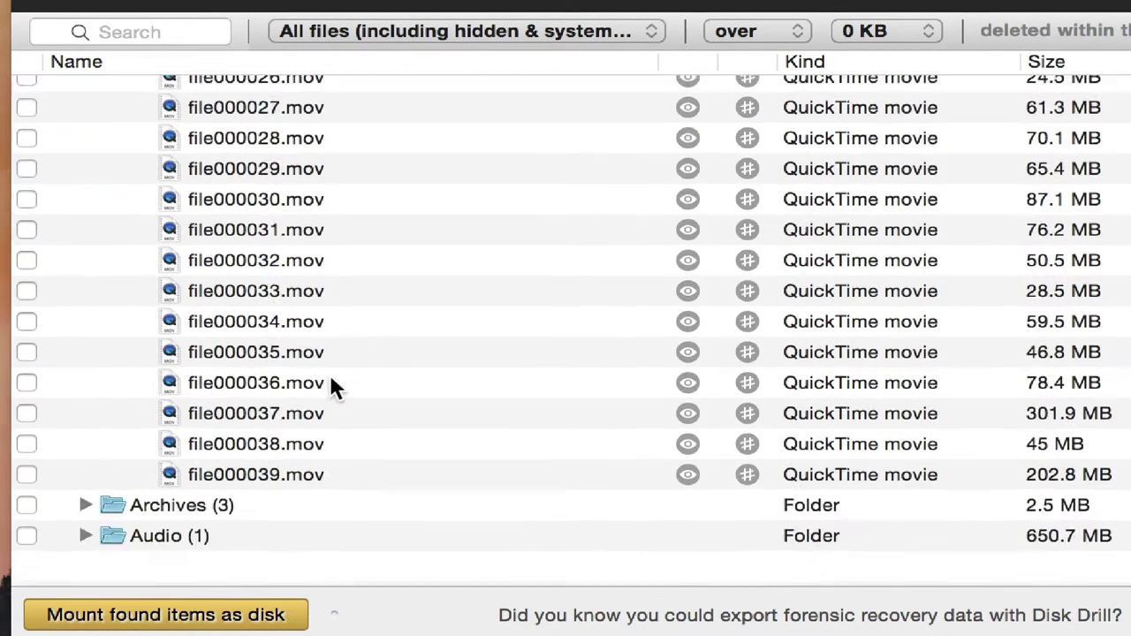
pyautogui.click(329, 357)
pyautogui.press('space')
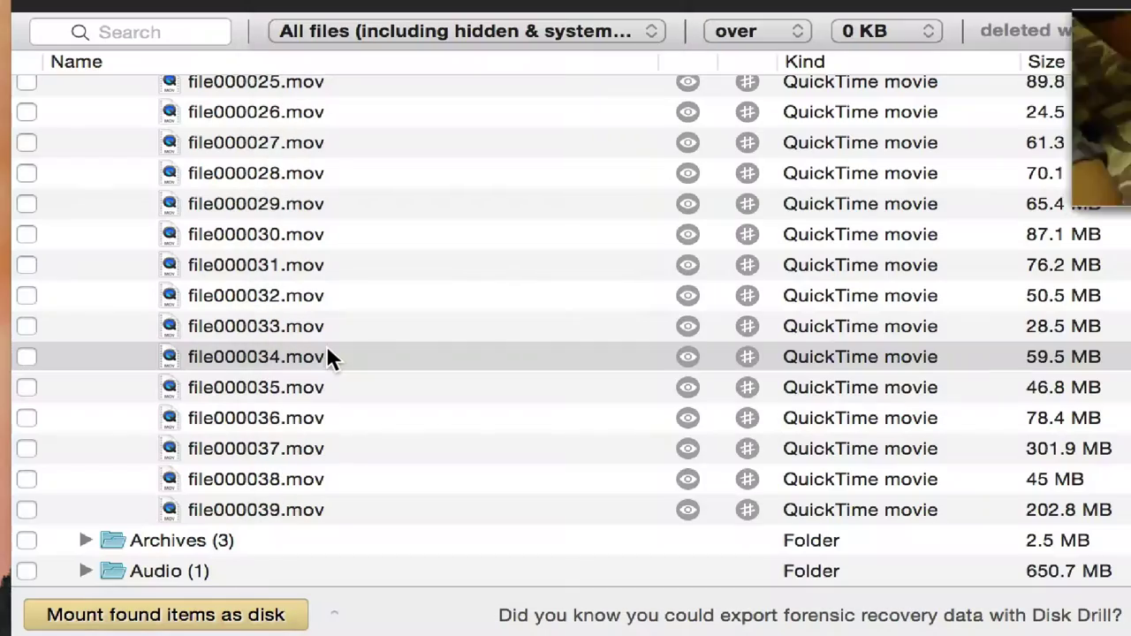
# Step: Collapse the mov and Video folders
pyautogui.scroll(5, 328, 356)
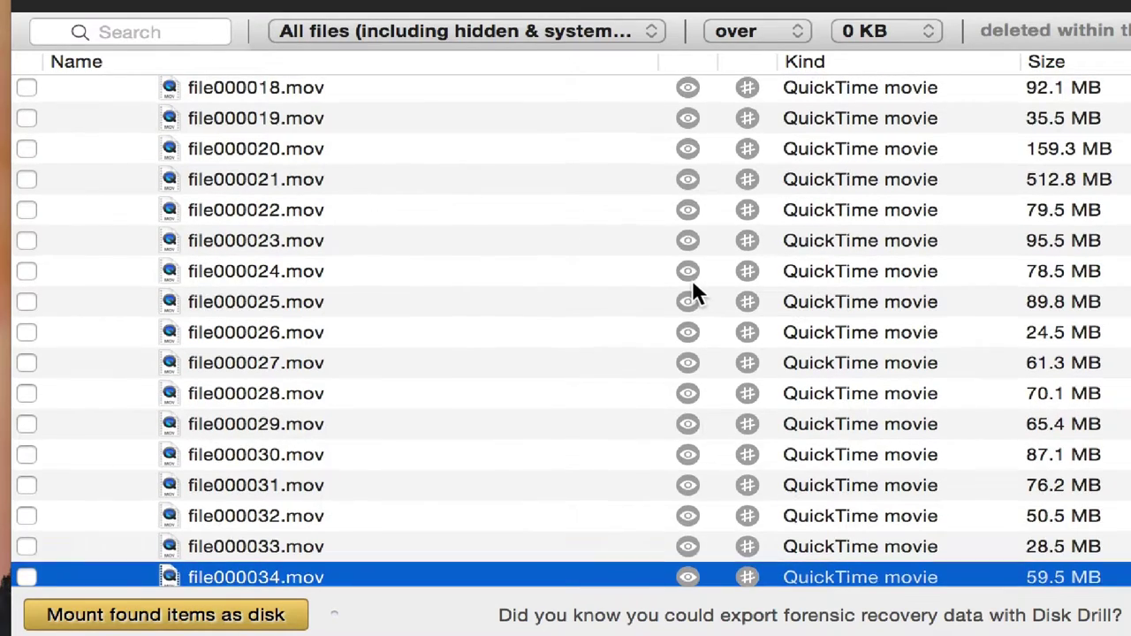
pyautogui.scroll(10, 692, 295)
pyautogui.scroll(3, 560, 274)
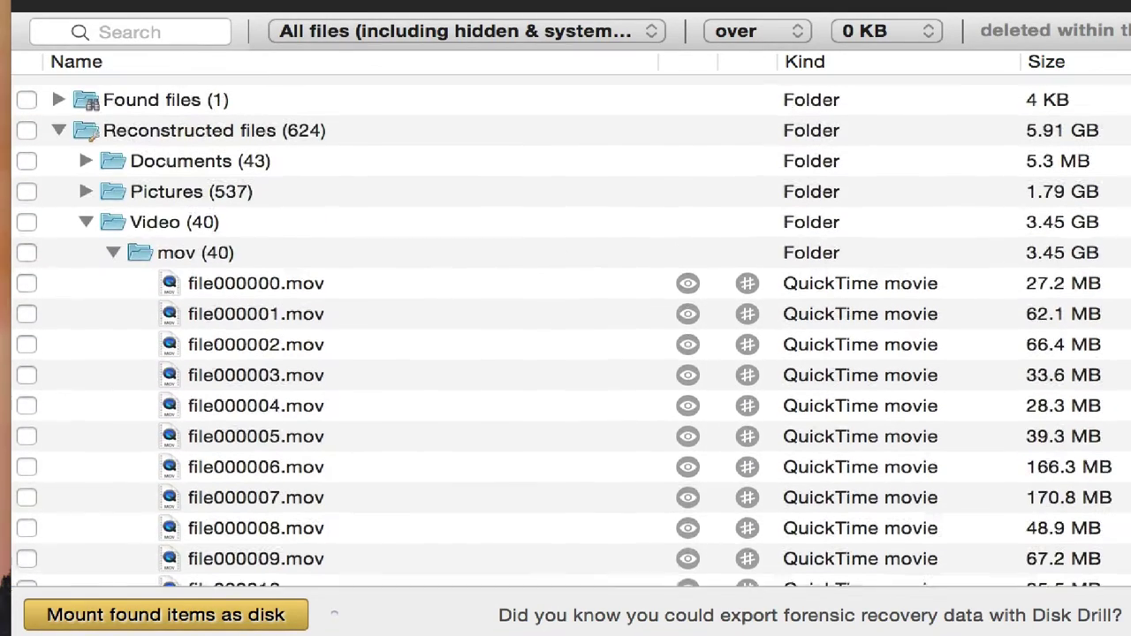
pyautogui.click(113, 245)
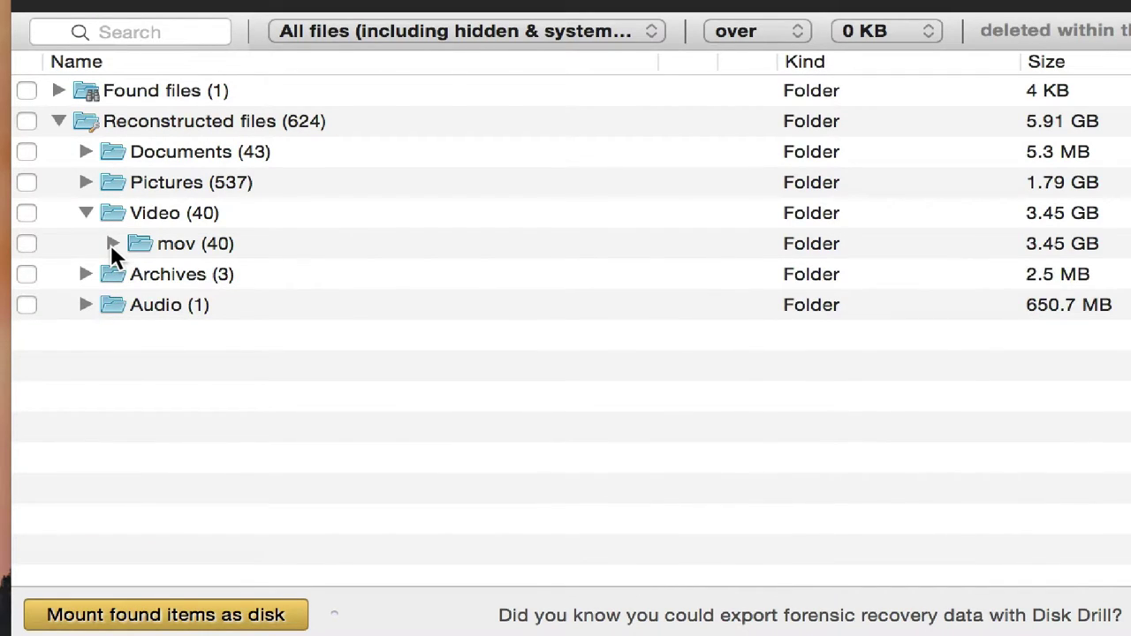
pyautogui.click(83, 216)
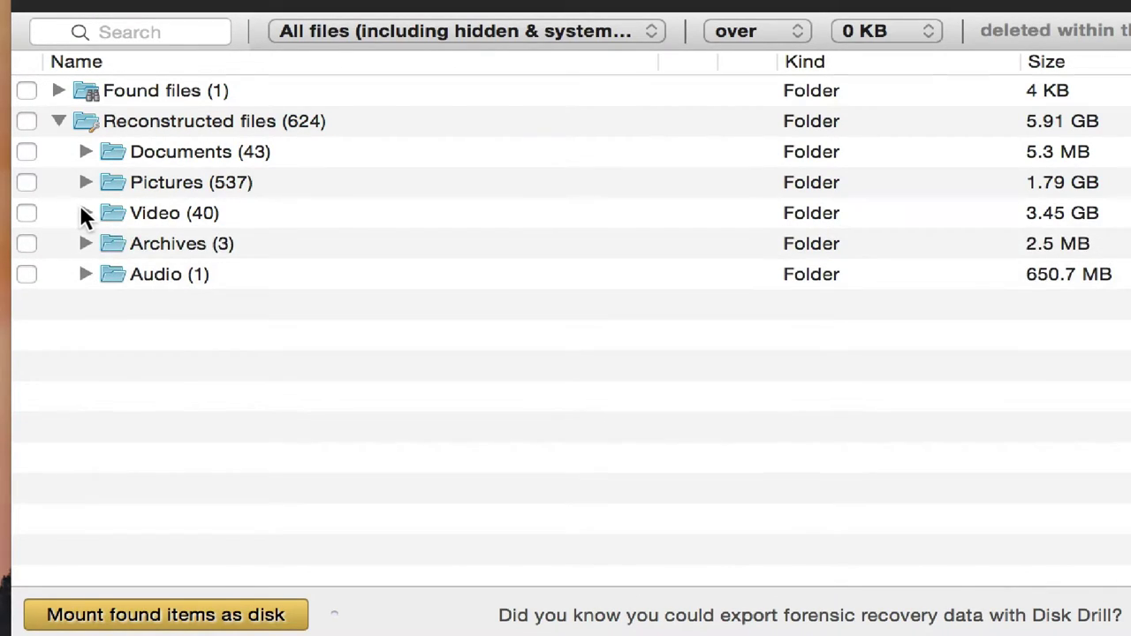
# Step: Expand the Documents folder and briefly open the plist subfolder
pyautogui.click(85, 154)
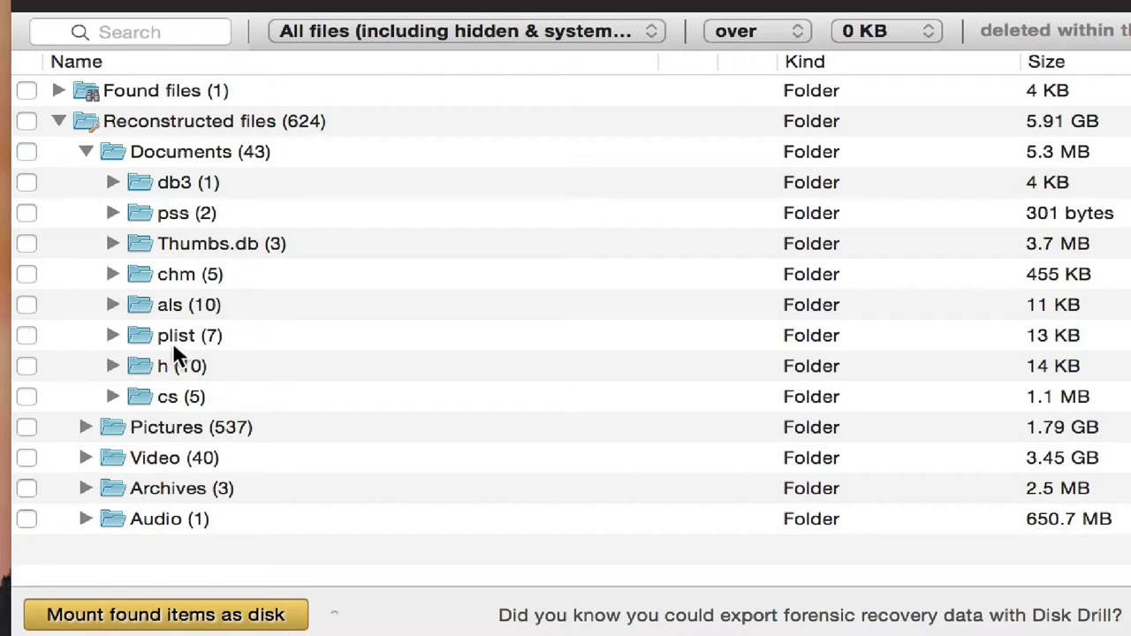
pyautogui.click(113, 335)
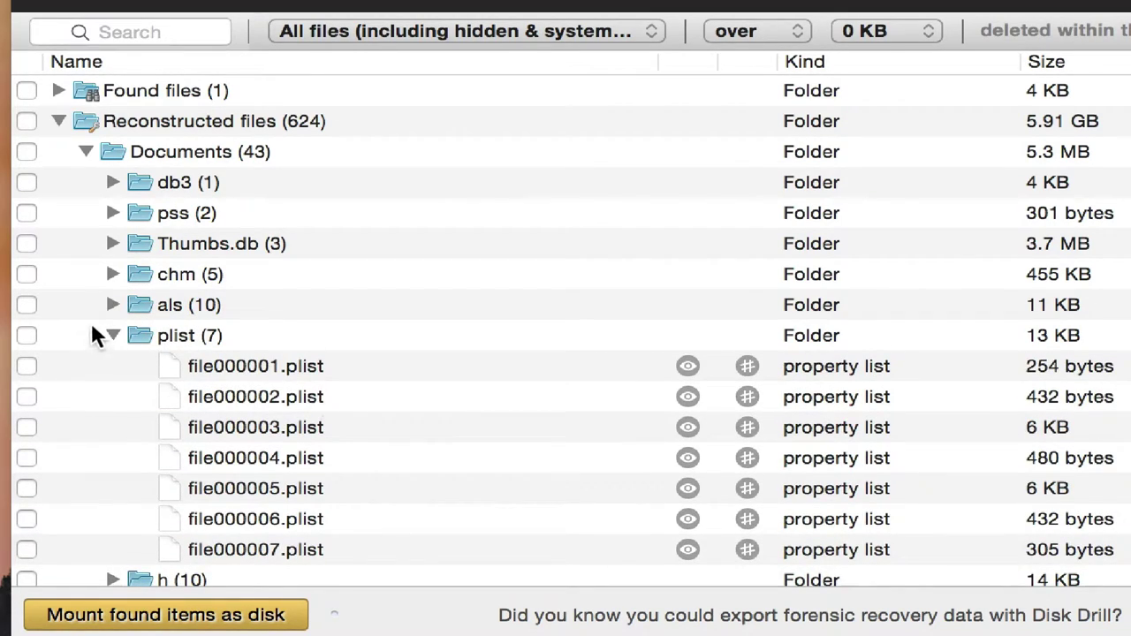
pyautogui.click(112, 335)
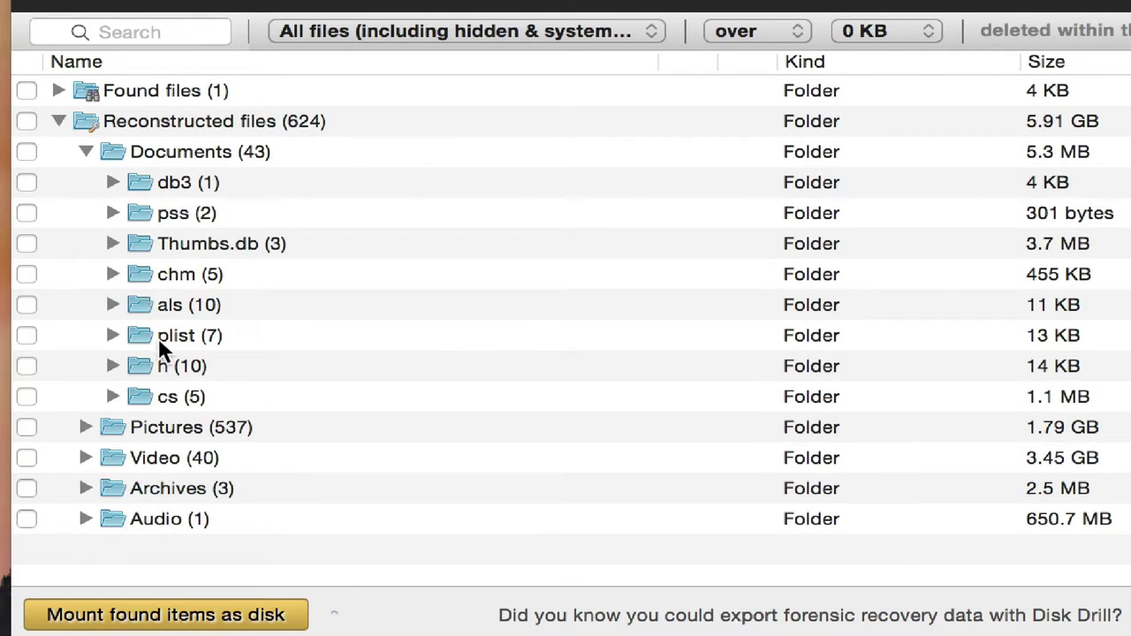
# Step: Open and close the Thumbs.db subfolder, then toggle the Documents folder
pyautogui.click(113, 240)
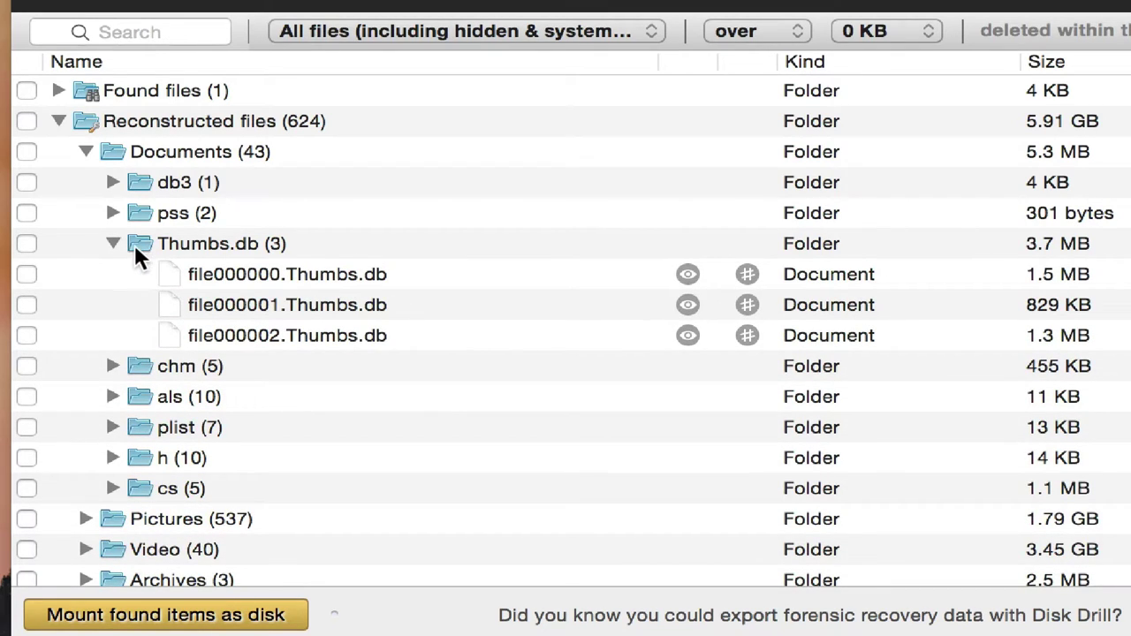
pyautogui.click(114, 242)
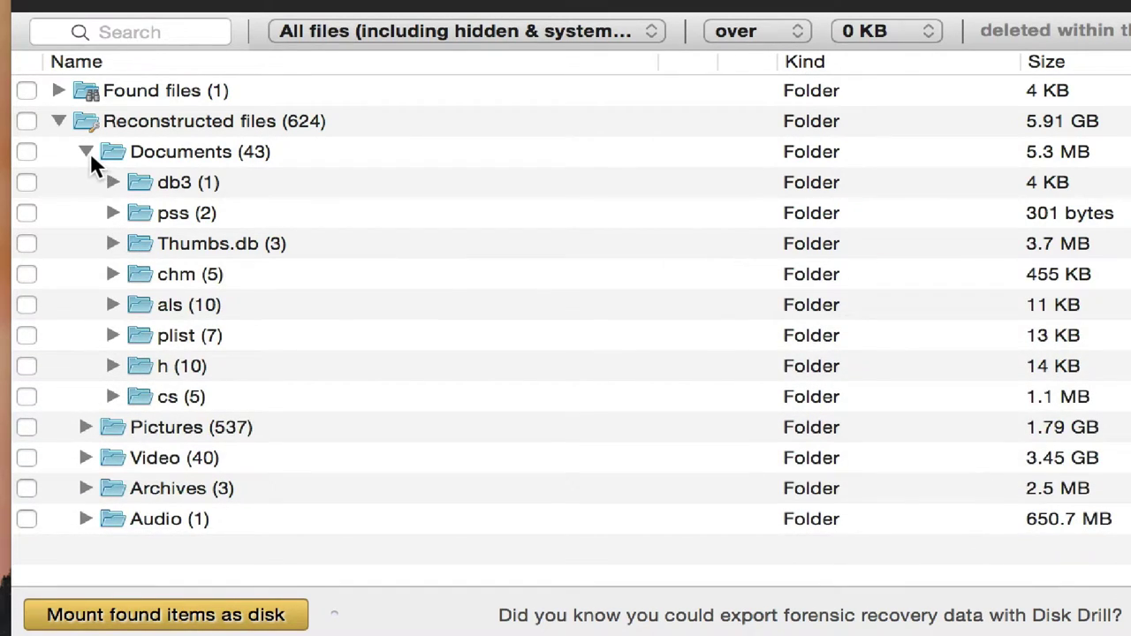
pyautogui.click(88, 151)
pyautogui.click(89, 151)
# Step: Collapse Documents and list the JPEG files under Pictures > jpg
pyautogui.click(89, 152)
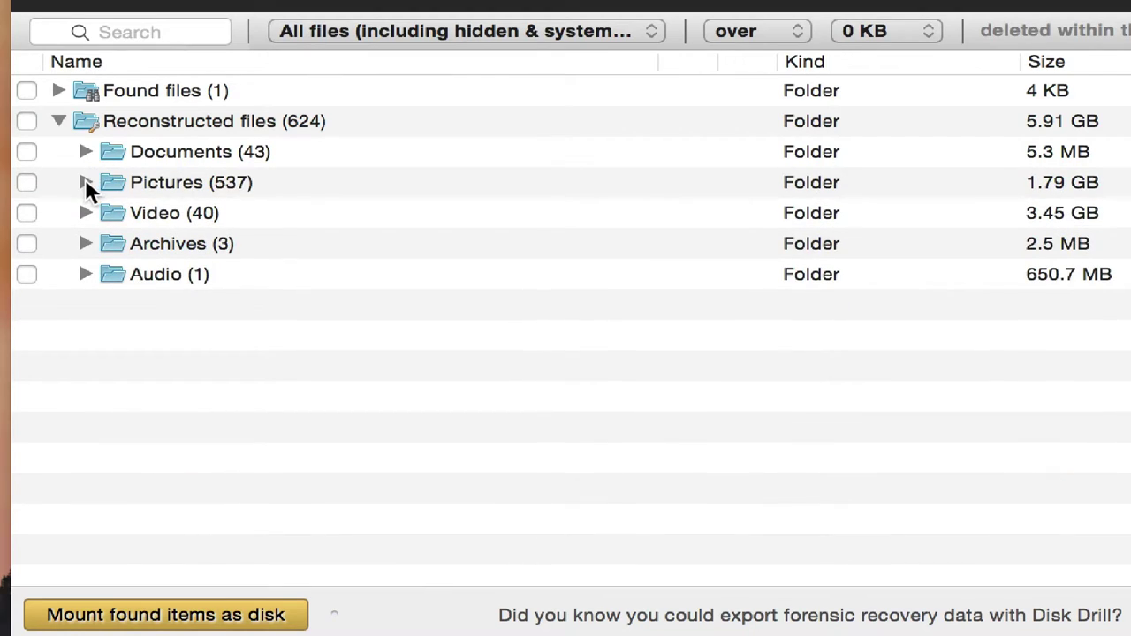
pyautogui.click(85, 182)
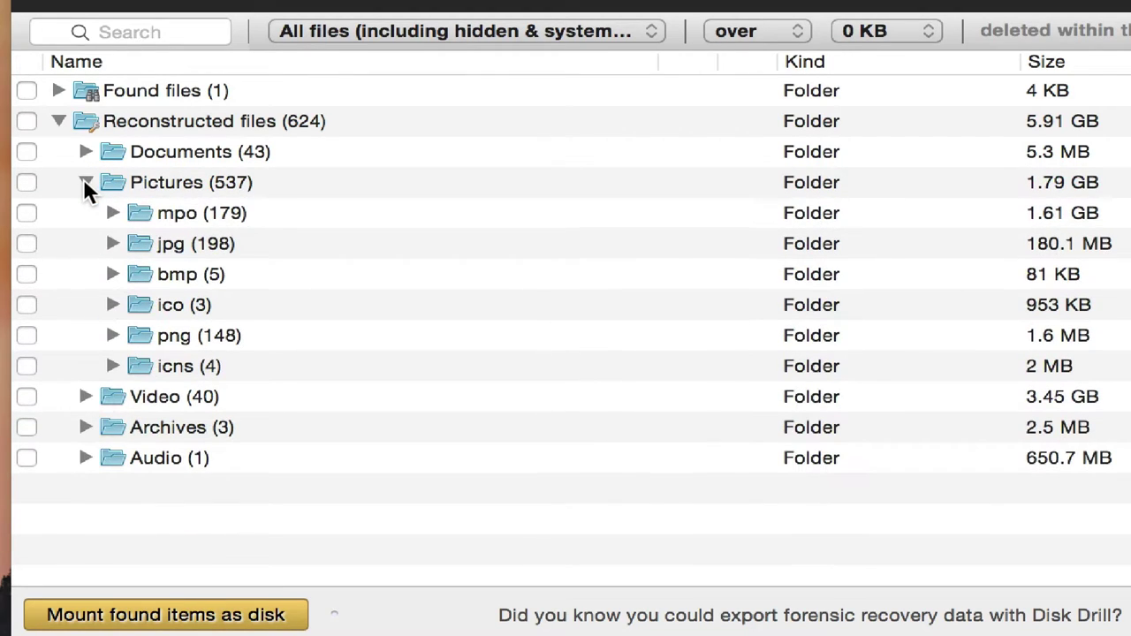
pyautogui.click(112, 243)
pyautogui.scroll(-5, 245, 292)
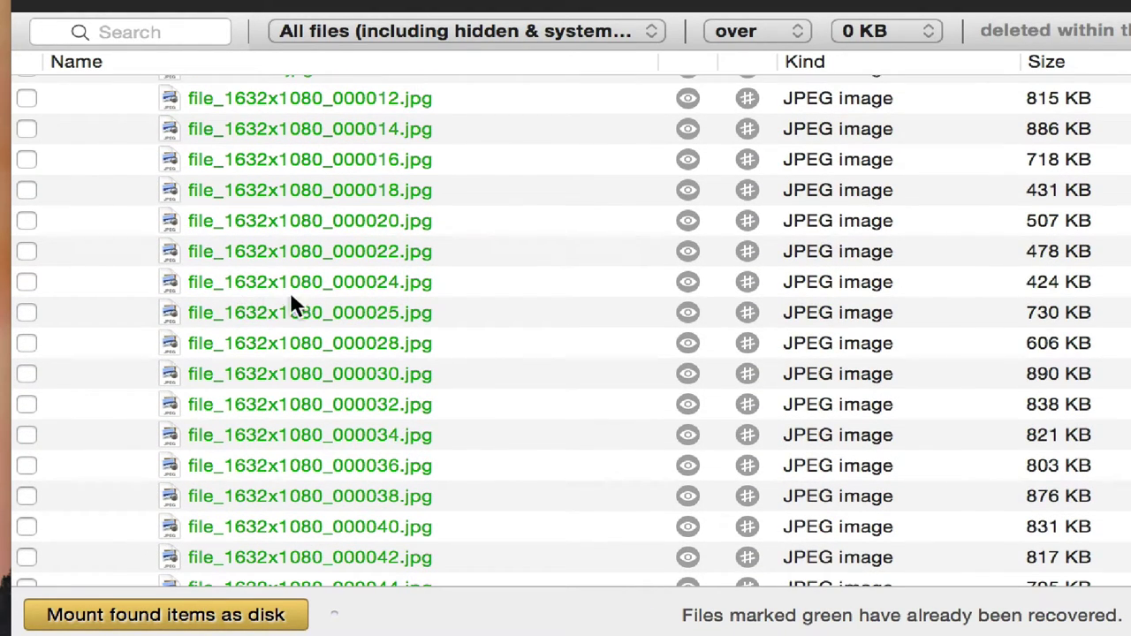
pyautogui.scroll(6, 369, 256)
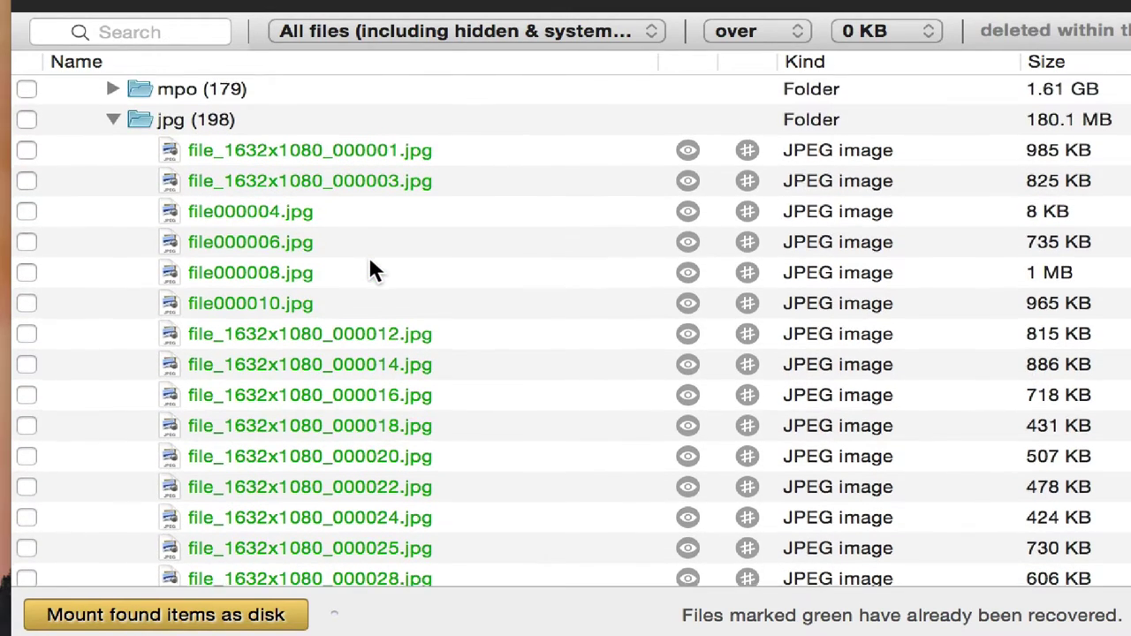
pyautogui.scroll(-1, 367, 254)
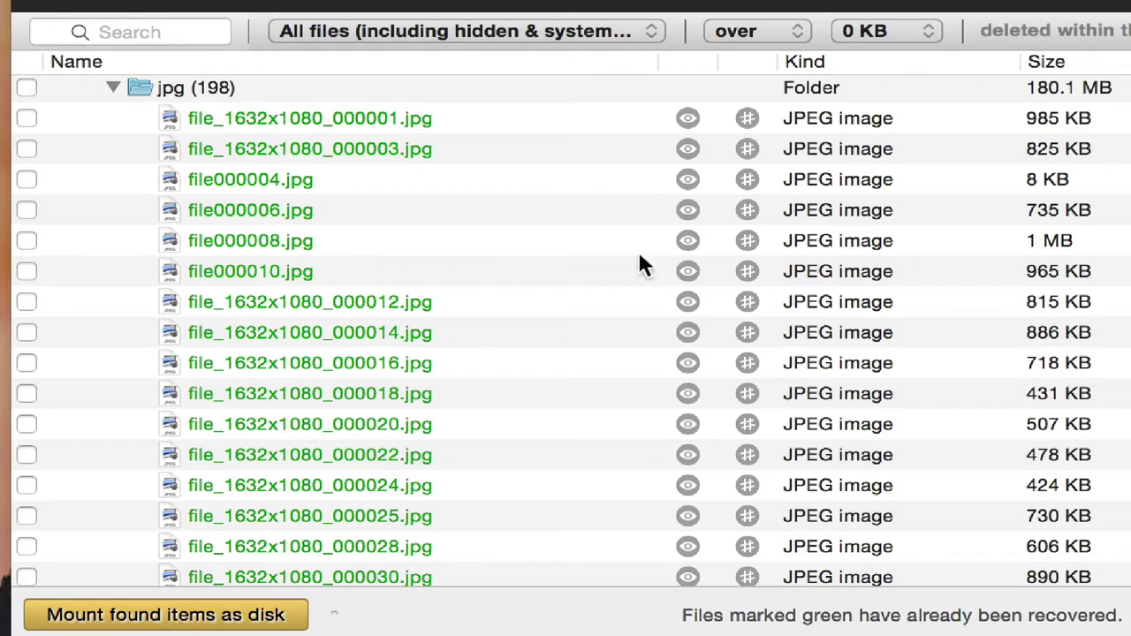
# Step: Preview file000006.jpg, file000008.jpg and file_1632x1080_000024.jpg
pyautogui.click(687, 210)
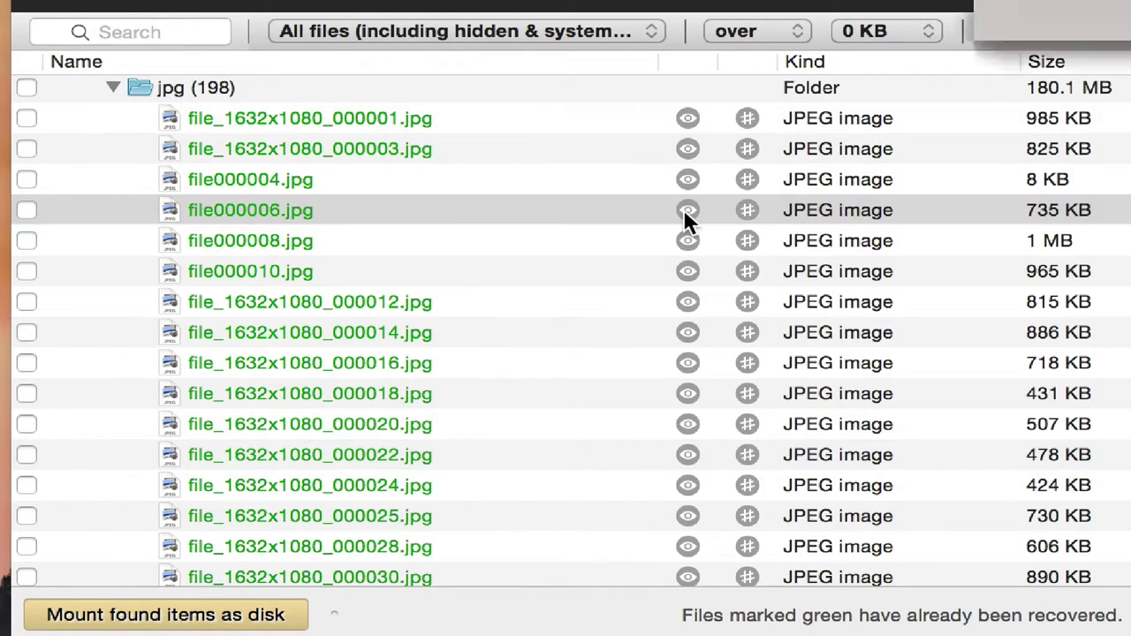
pyautogui.press('Escape')
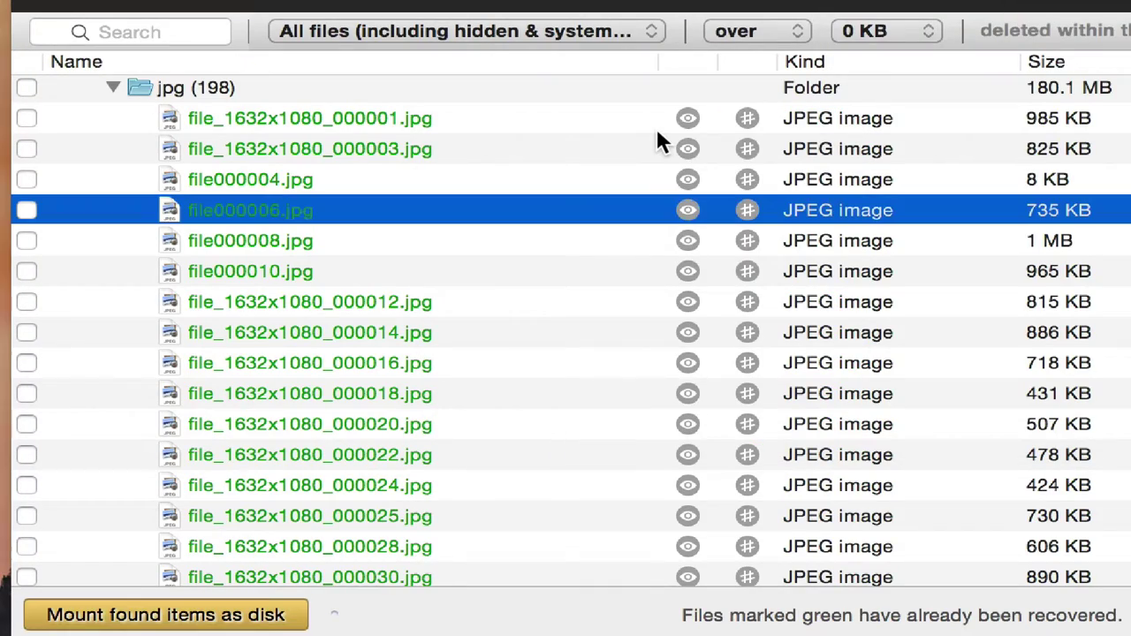
pyautogui.click(712, 237)
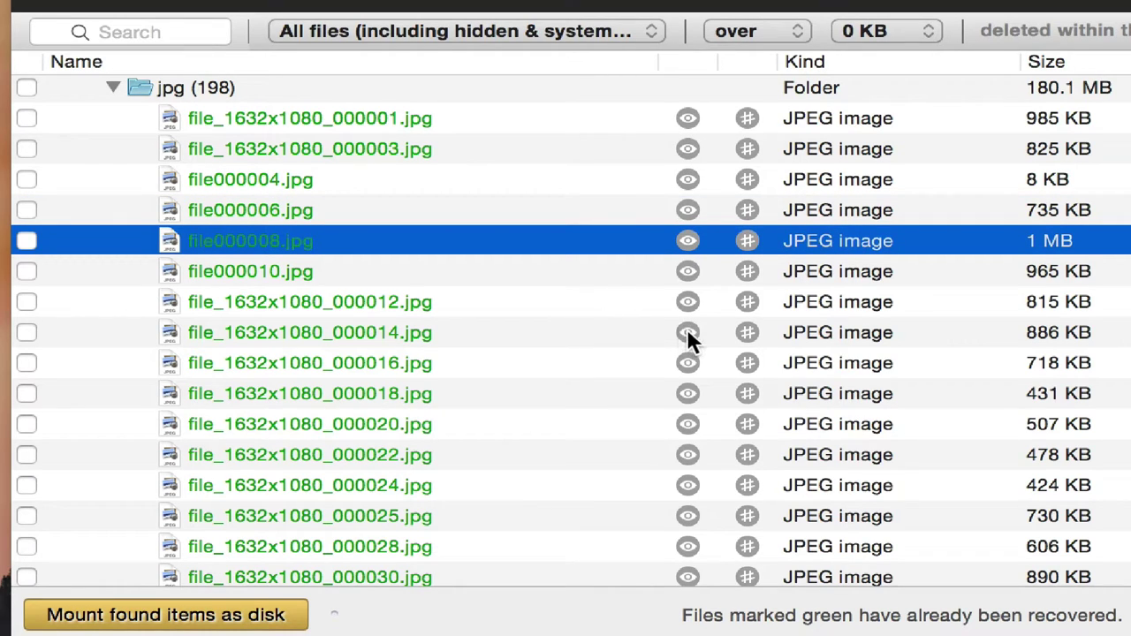
pyautogui.scroll(-5, 688, 336)
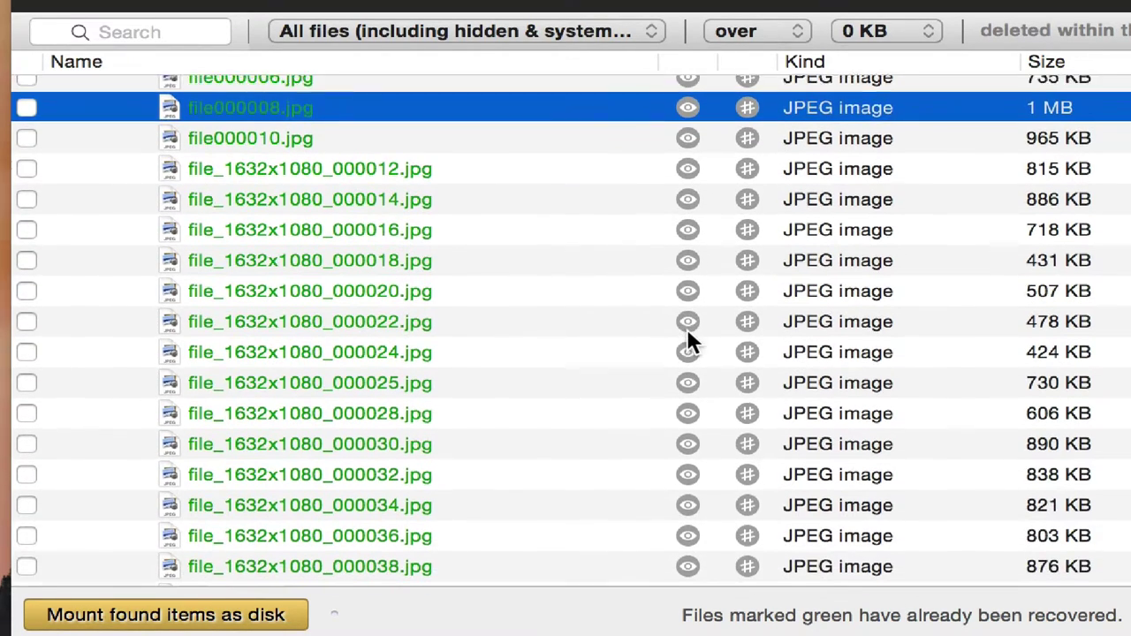
pyautogui.click(686, 345)
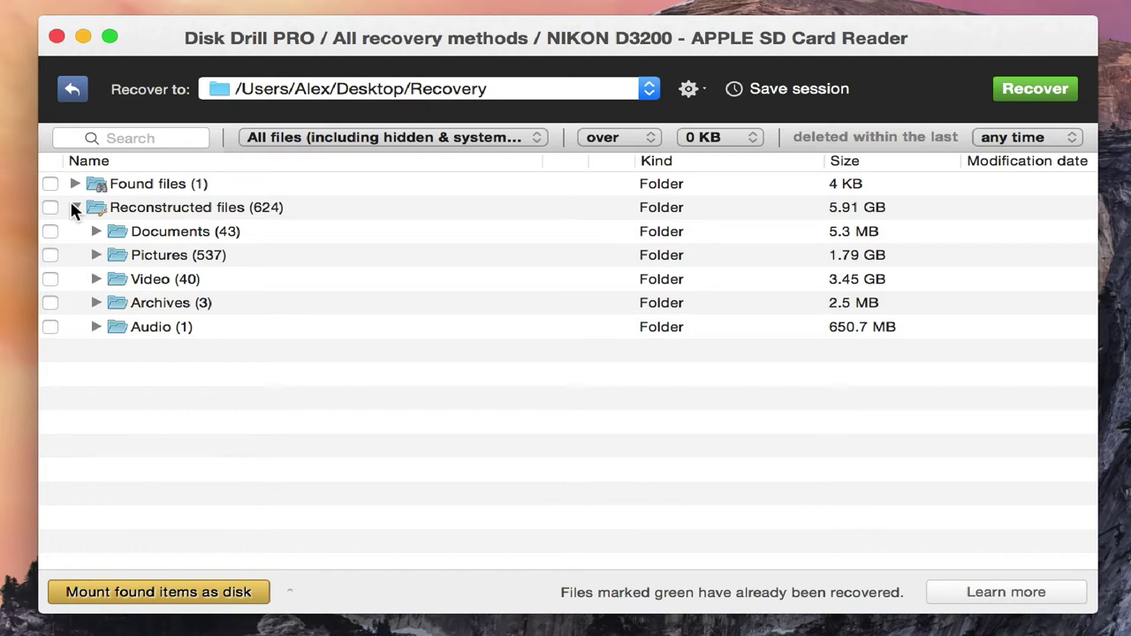
# Step: Collapse Reconstructed files and go back to the drive list
pyautogui.click(74, 206)
pyautogui.click(73, 89)
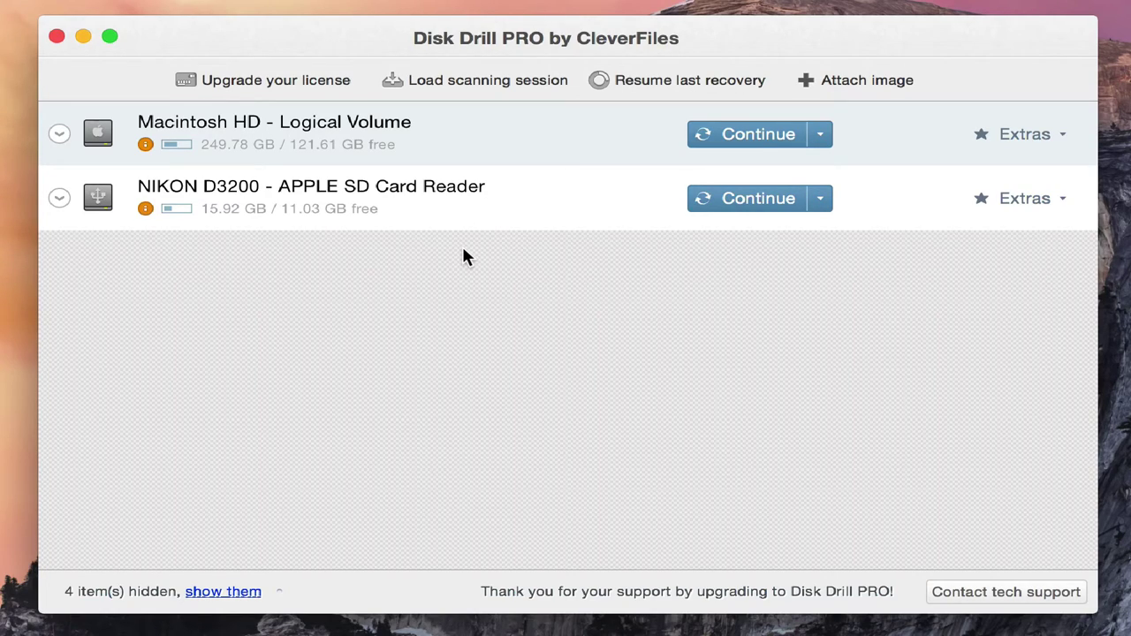
# Step: Check the NIKON D3200 partition's reconstructed Documents, then load the SD Card Reader's saved session
pyautogui.click(444, 219)
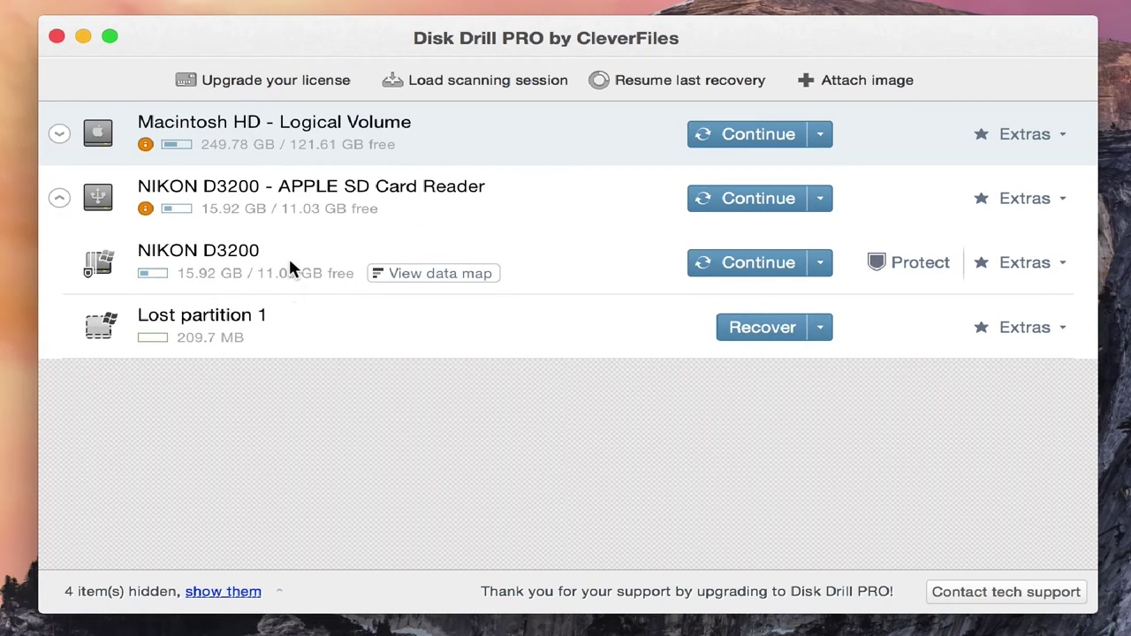
pyautogui.click(765, 263)
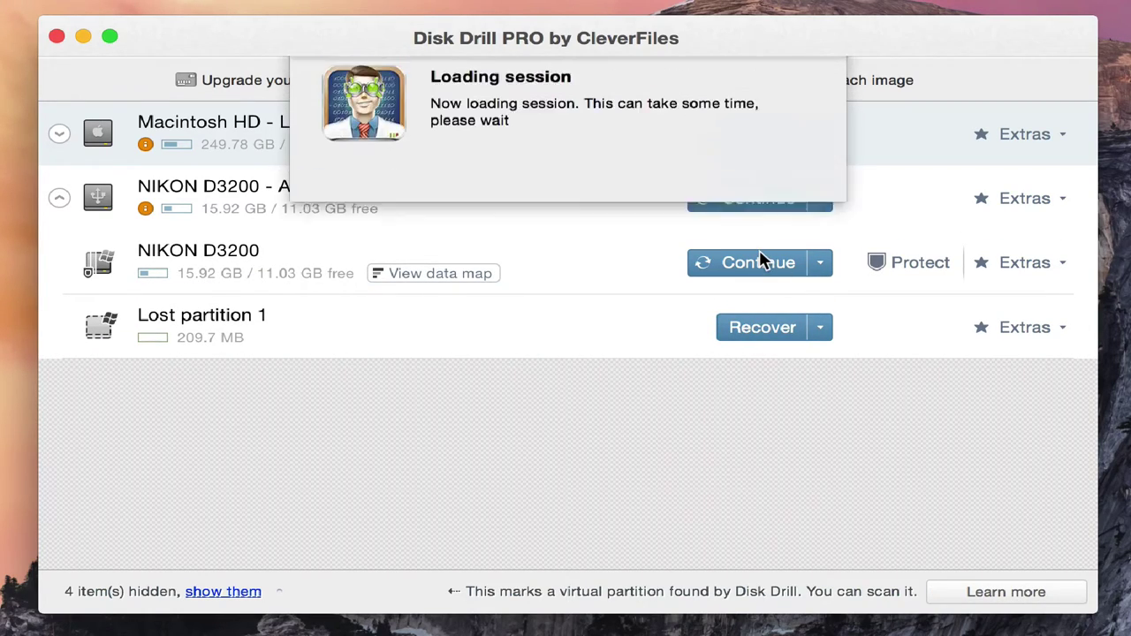
pyautogui.click(71, 184)
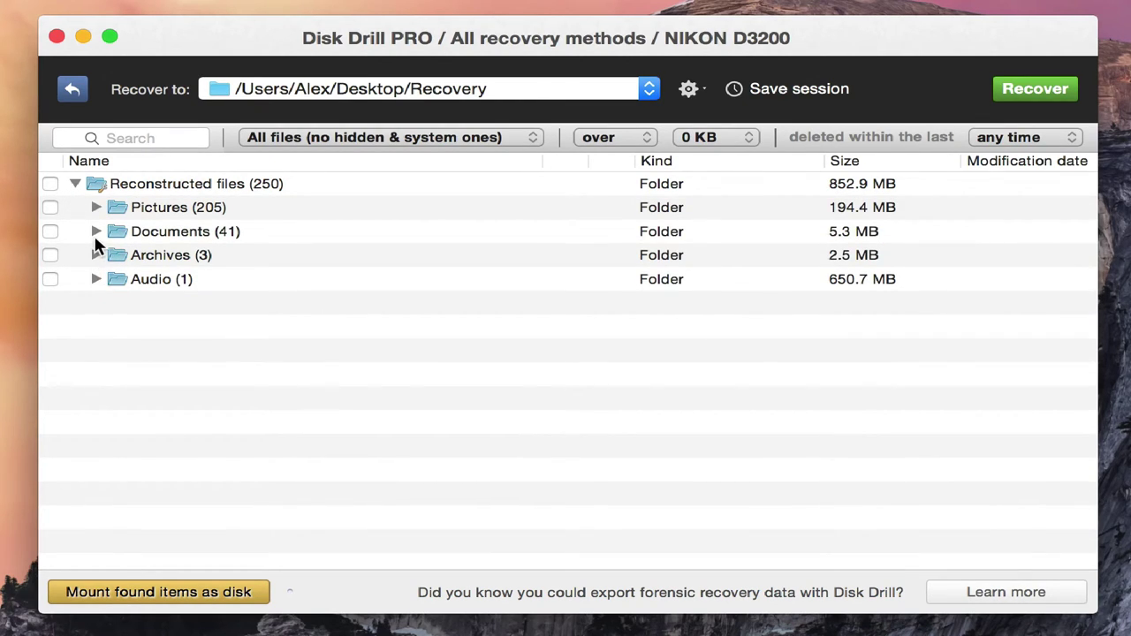
pyautogui.click(95, 232)
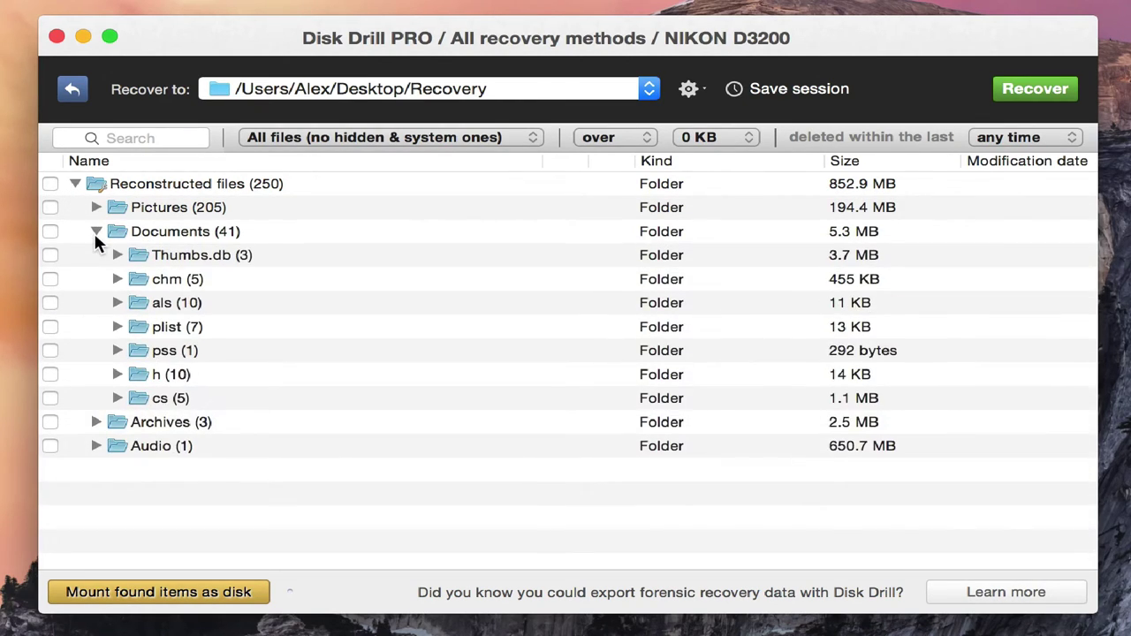
pyautogui.click(72, 91)
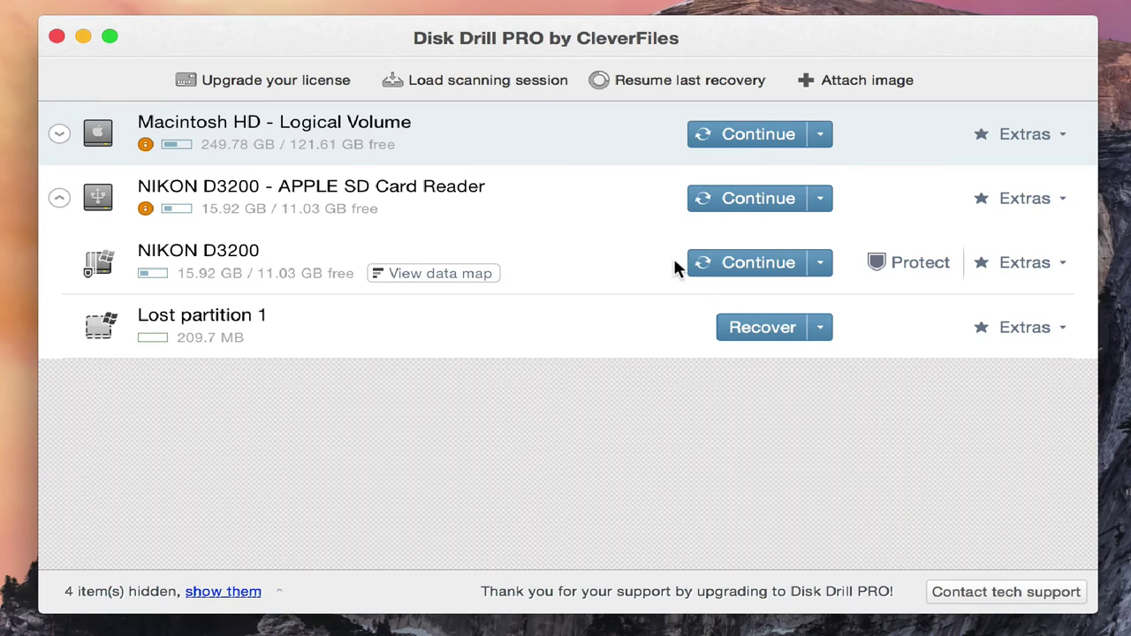
pyautogui.click(759, 197)
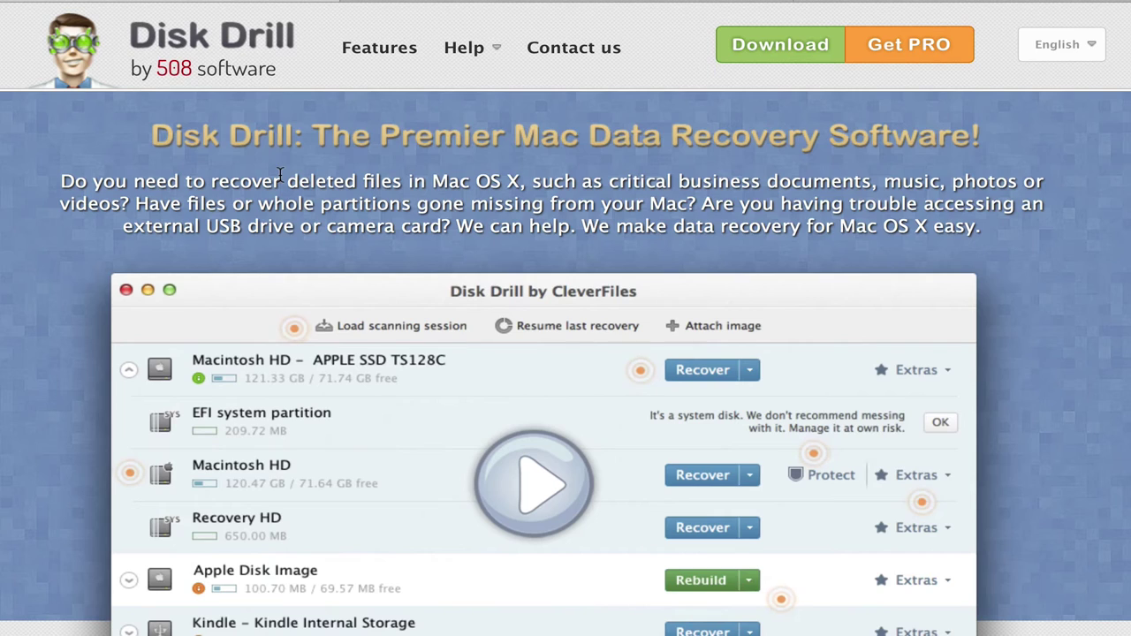
# Step: Browse cleverfiles.com's Windows and pricing pages (PRO $89, Enterprise $399), then minimize Safari
pyautogui.scroll(-1, 279, 173)
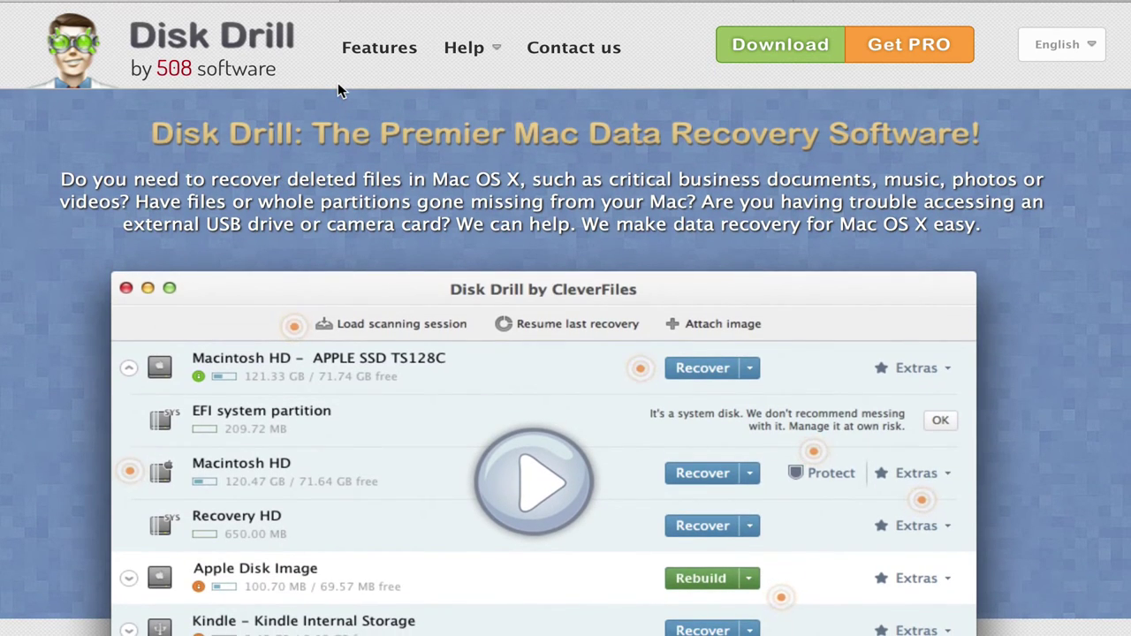
pyautogui.scroll(-1, 535, 264)
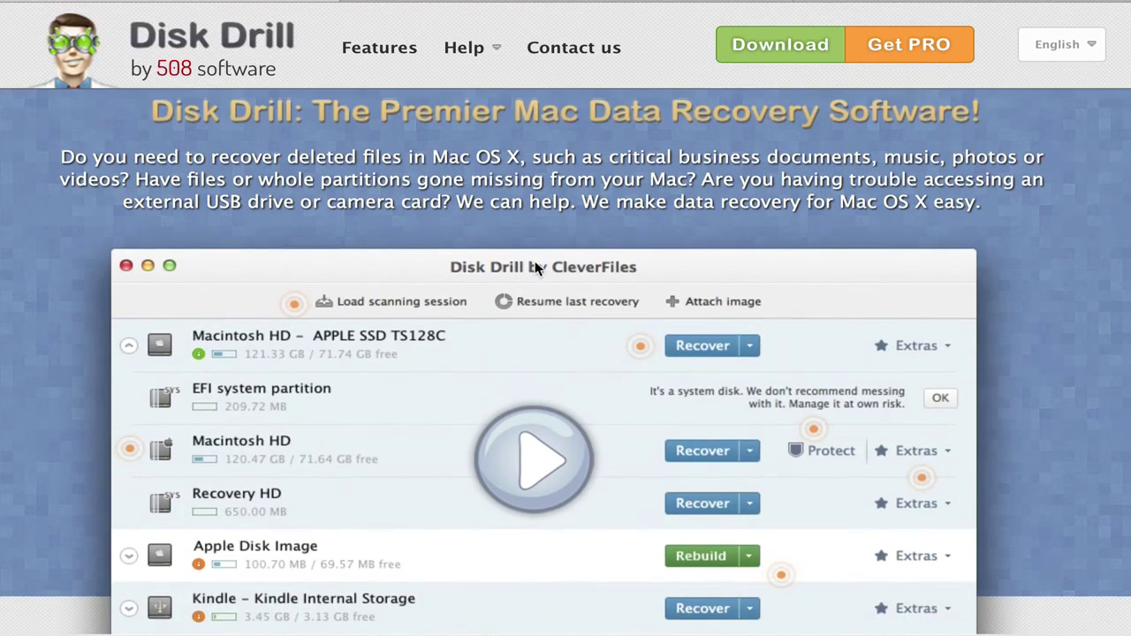
pyautogui.scroll(-20, 535, 263)
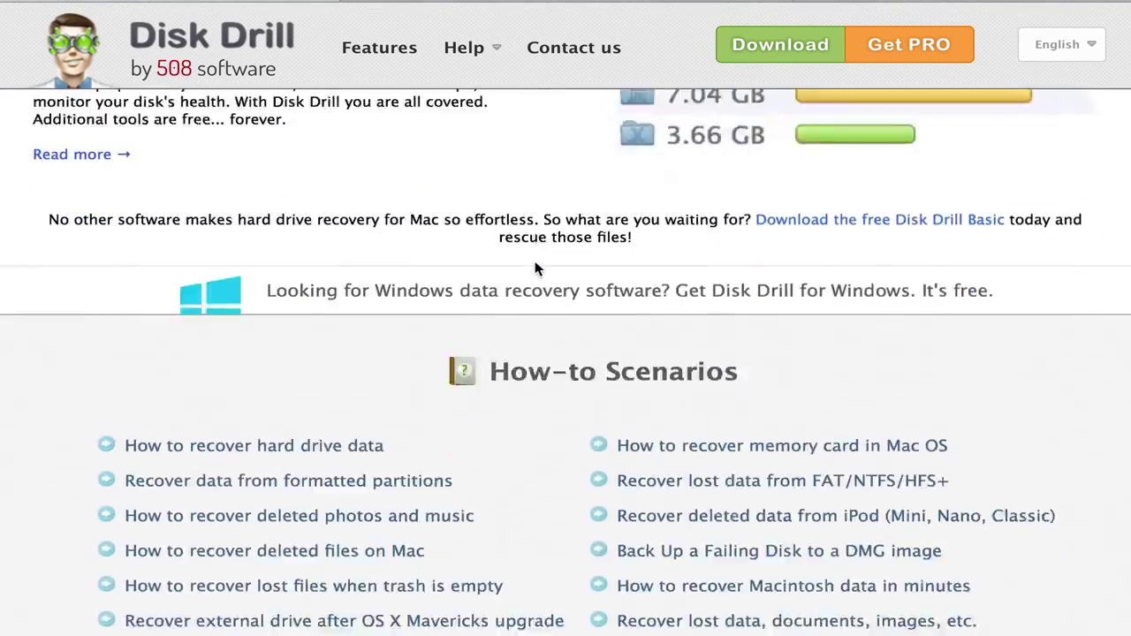
pyautogui.scroll(-5, 534, 263)
pyautogui.scroll(3, 535, 263)
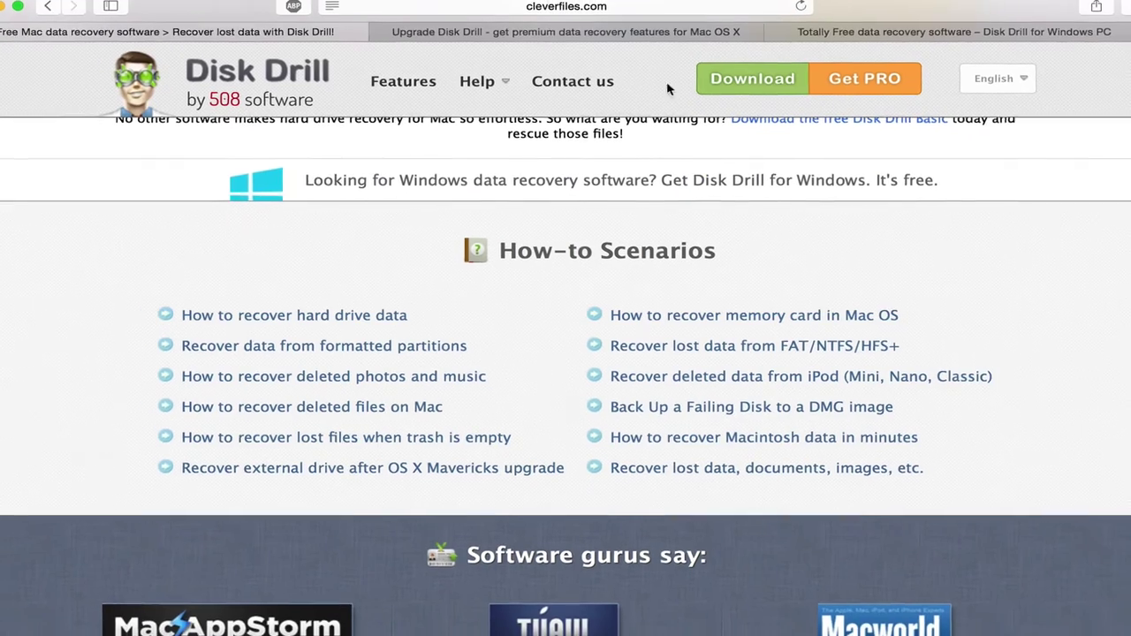
pyautogui.click(785, 32)
pyautogui.click(715, 32)
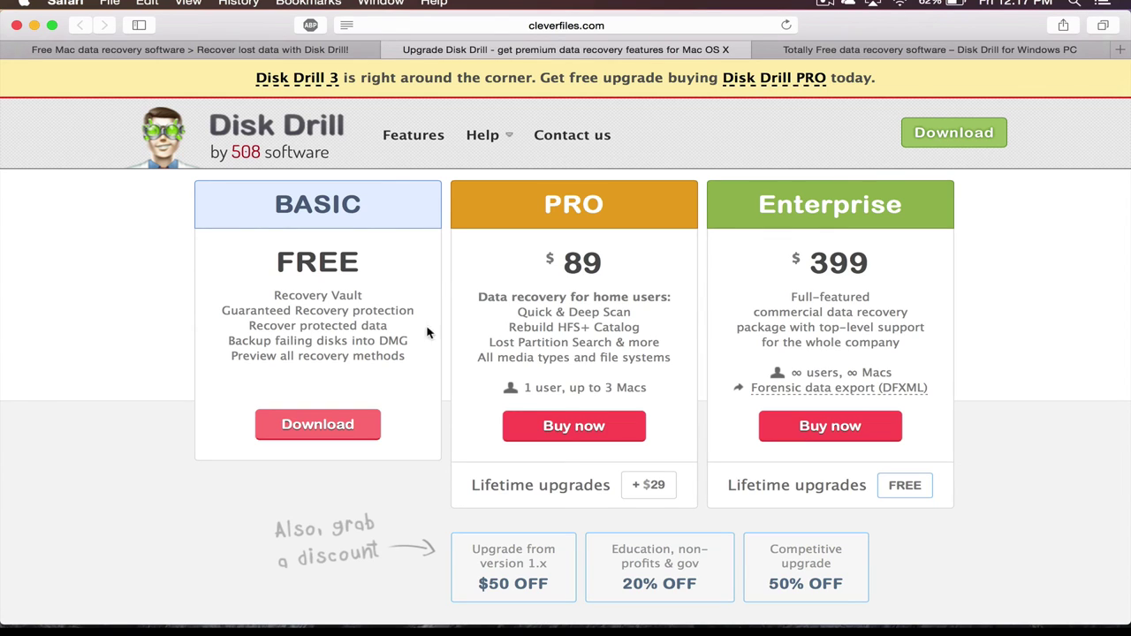
pyautogui.click(34, 26)
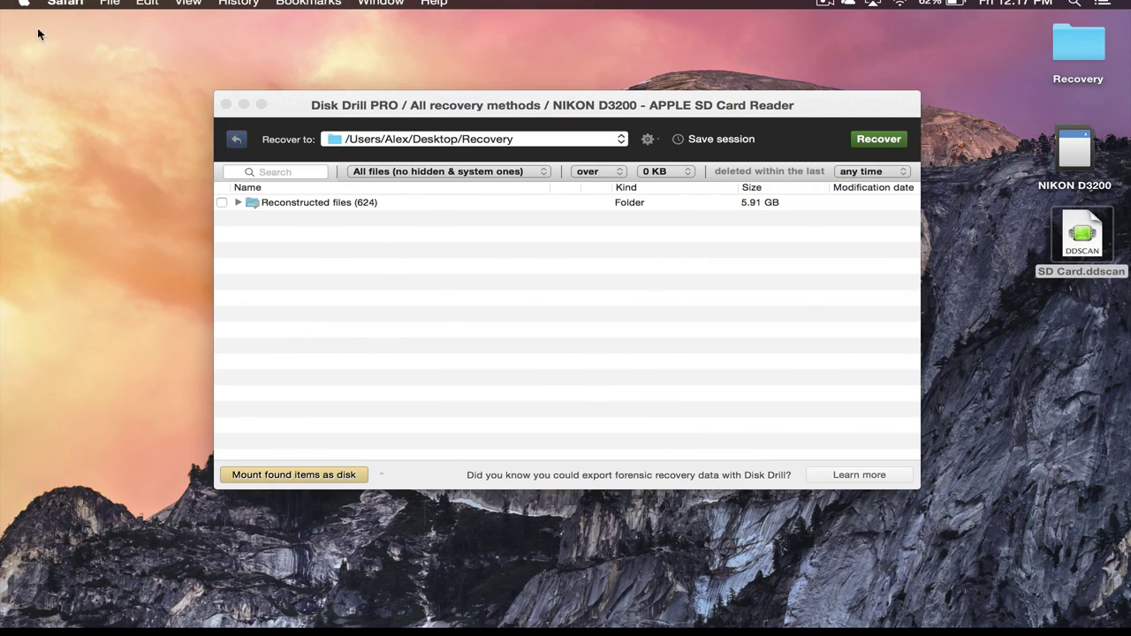